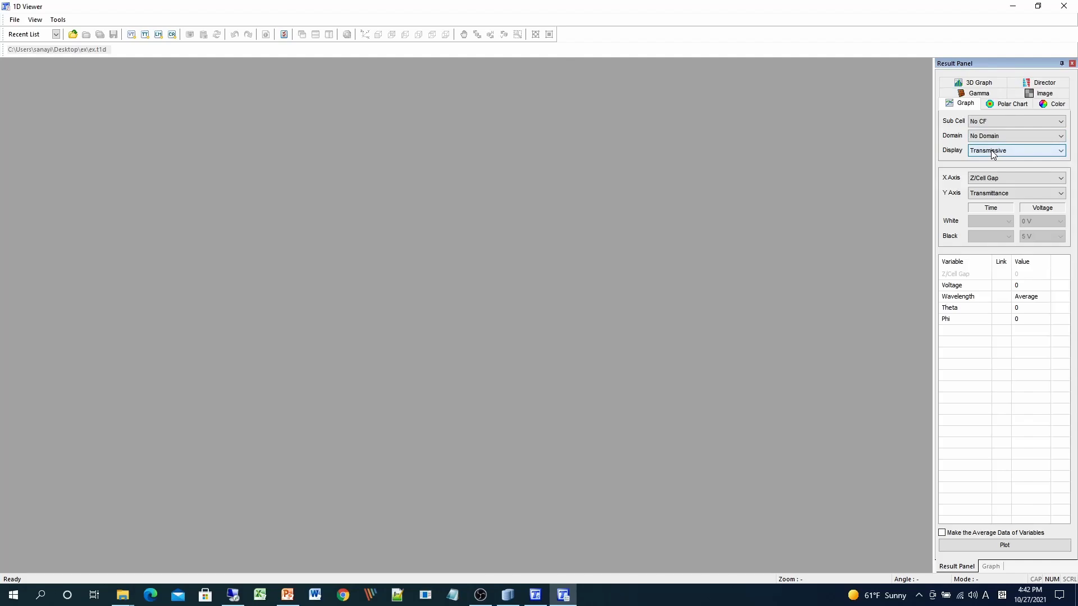
- Plot transmittance against voltage for the Transmissive display by setting the X axis to Voltage
{"action": "left_click", "coordinate": [992, 155]}
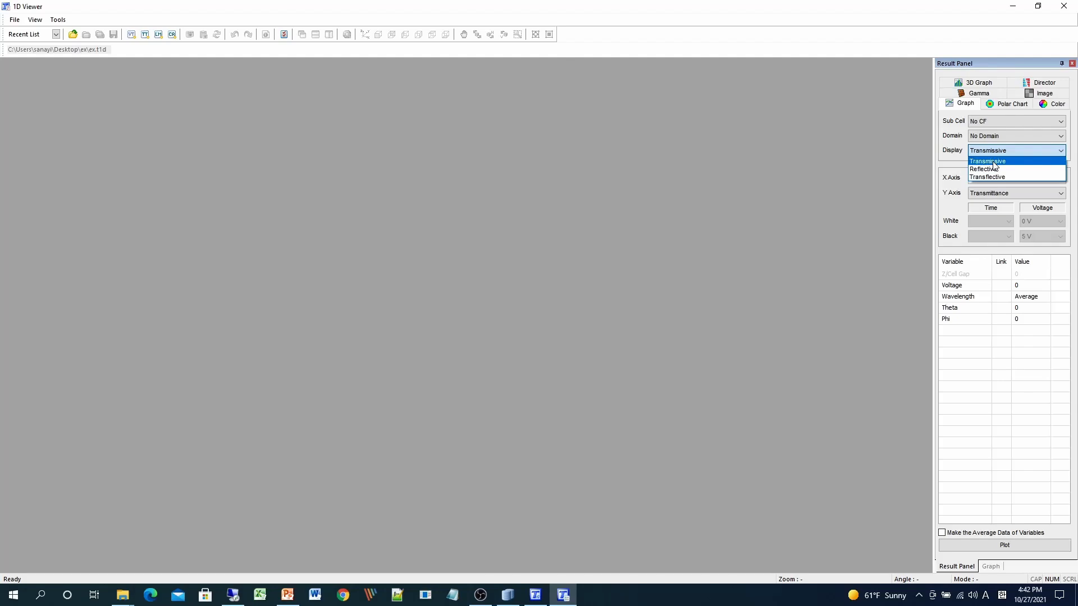
{"action": "left_click", "coordinate": [993, 162]}
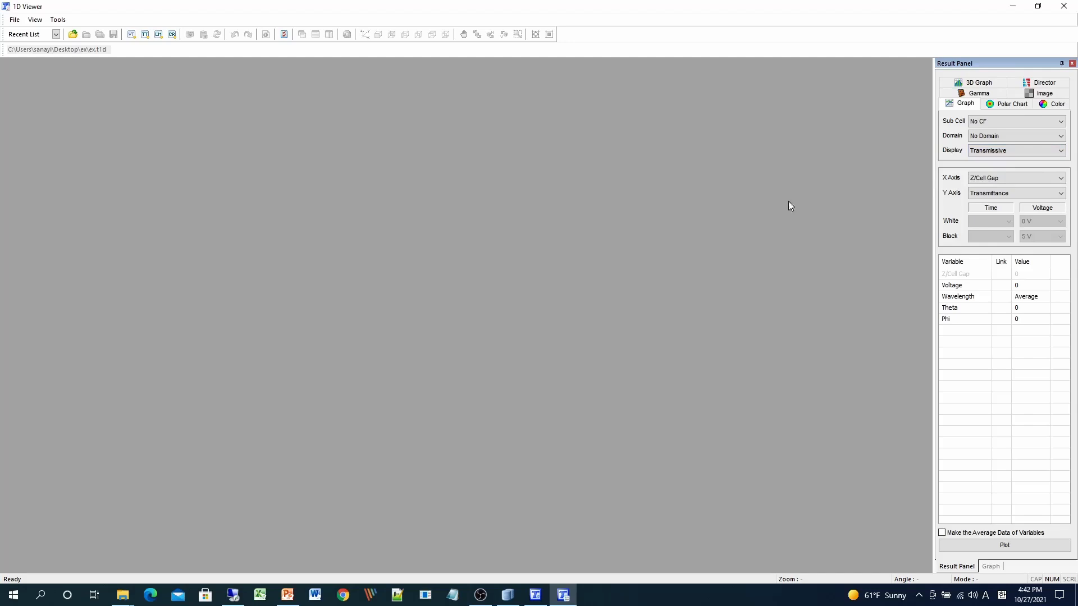
{"action": "left_click", "coordinate": [1009, 179]}
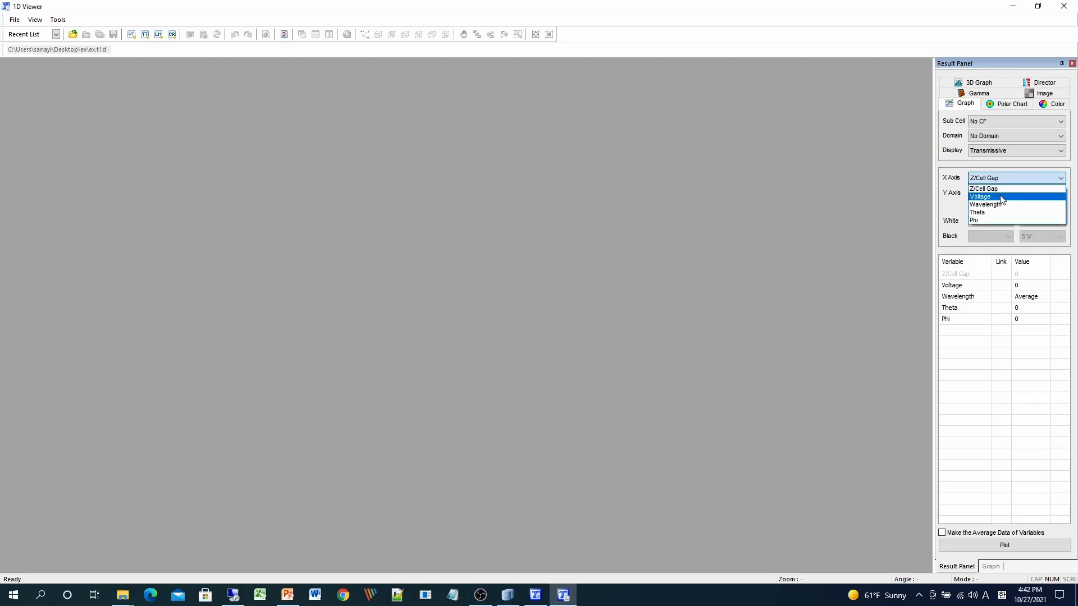
{"action": "left_click", "coordinate": [1002, 197]}
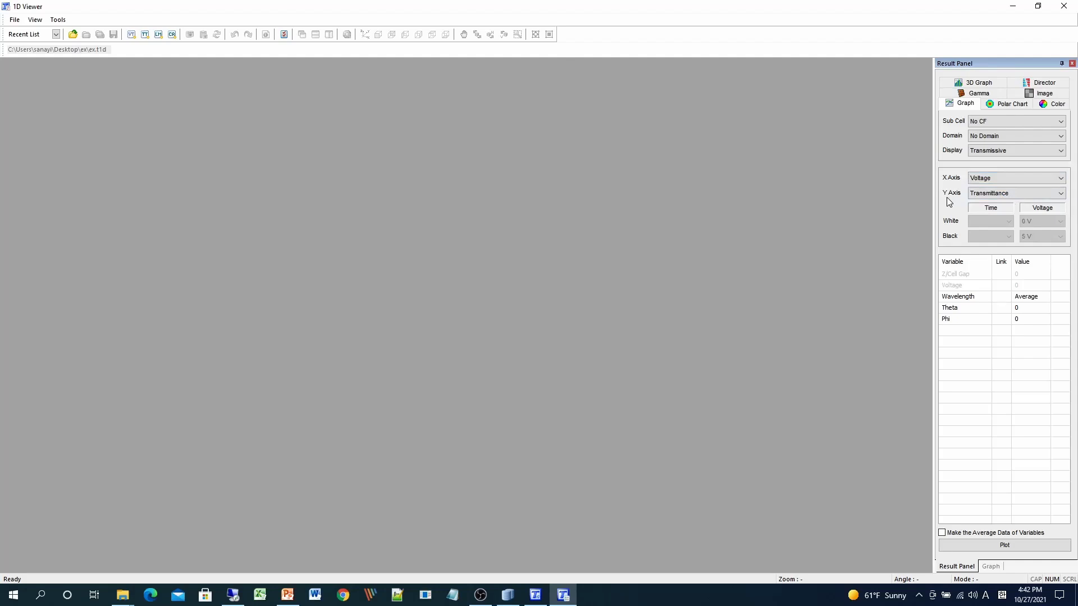
{"action": "left_click", "coordinate": [1023, 548]}
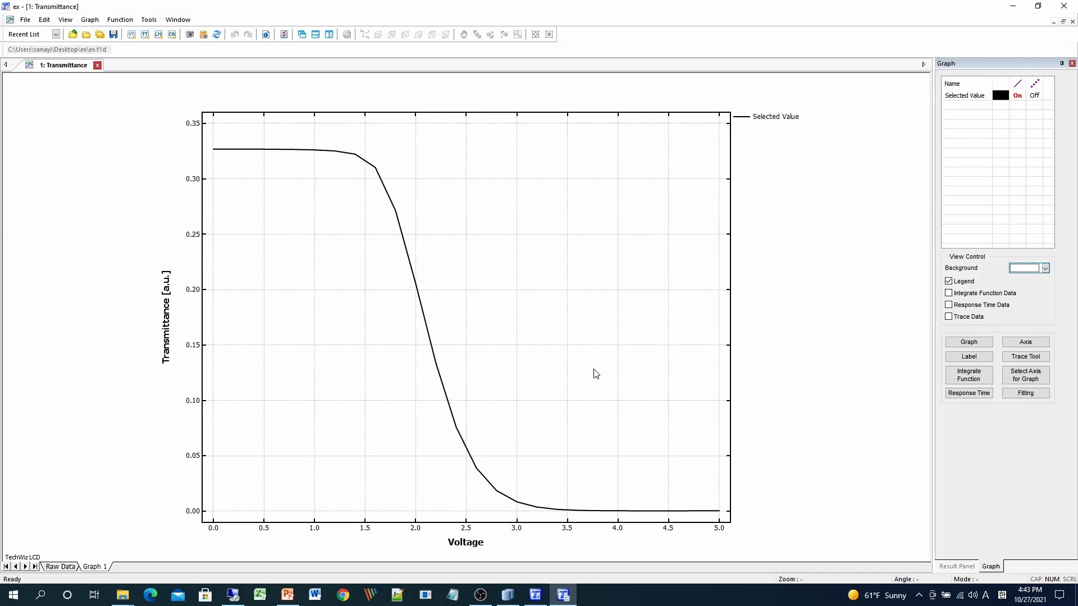
- Set Theta to Variable and plot transmittance versus voltage for all theta angles
{"action": "left_click", "coordinate": [956, 567]}
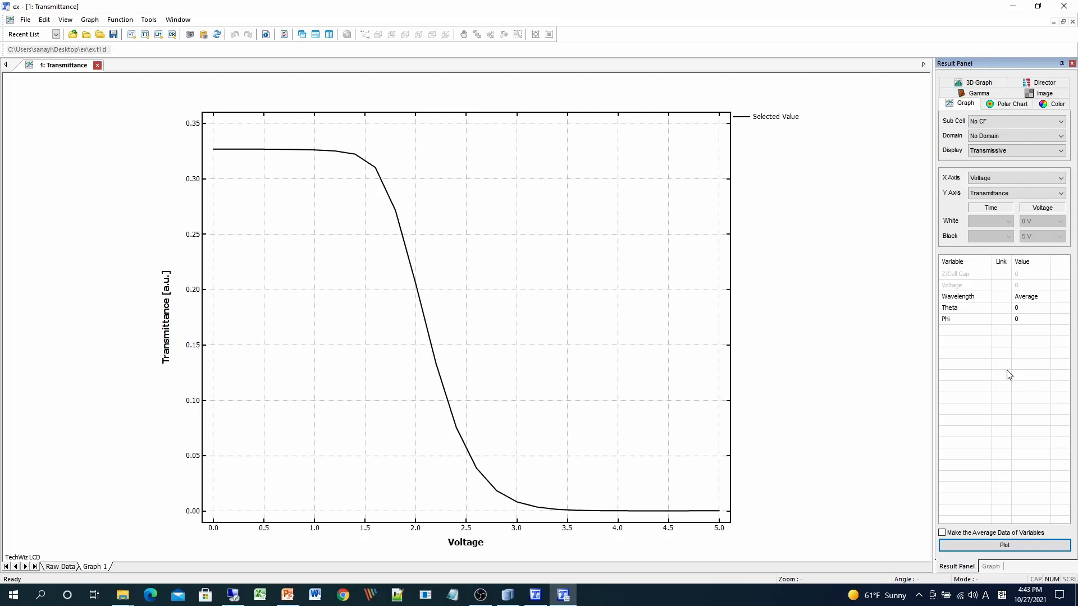
{"action": "left_click", "coordinate": [1035, 312]}
{"action": "left_click", "coordinate": [1047, 308]}
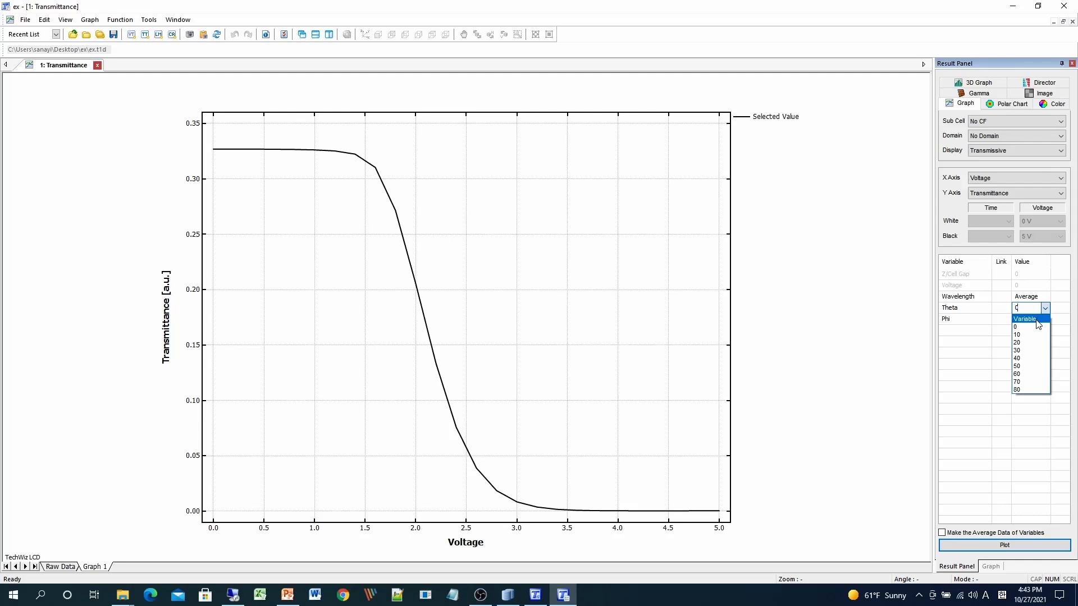
{"action": "left_click", "coordinate": [1037, 324]}
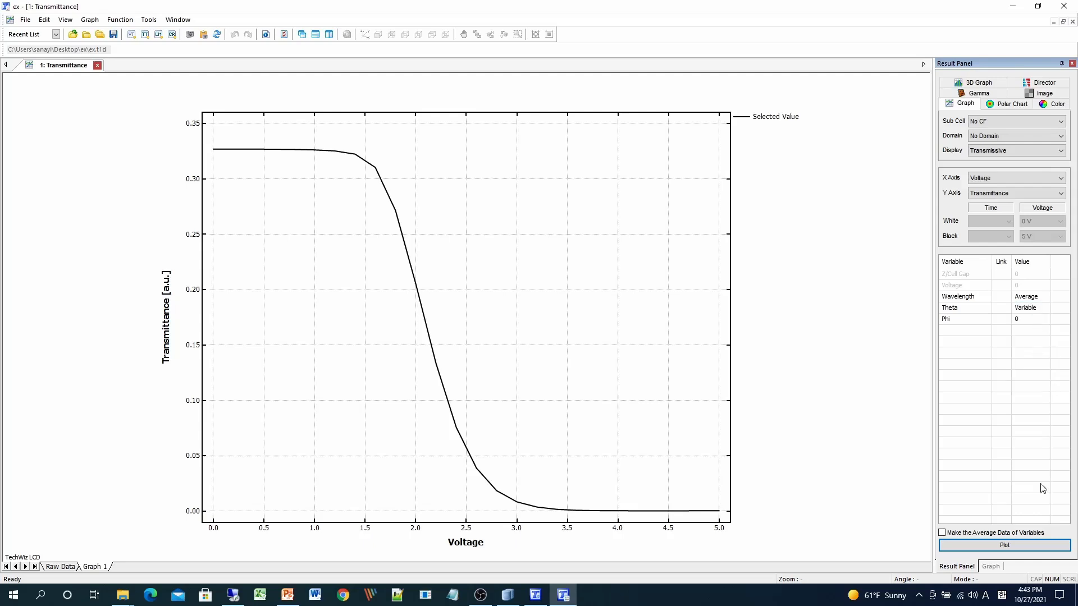
{"action": "left_click", "coordinate": [1027, 545]}
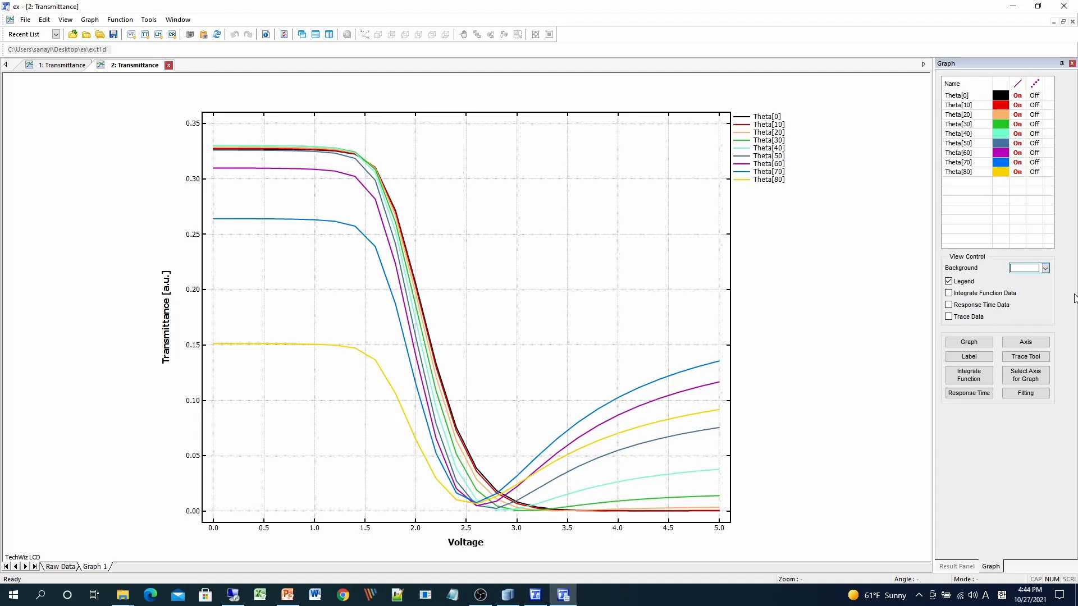
- Inspect the Graph Property and Axis Property dialogs for the theta curves graph
{"action": "left_click", "coordinate": [969, 342]}
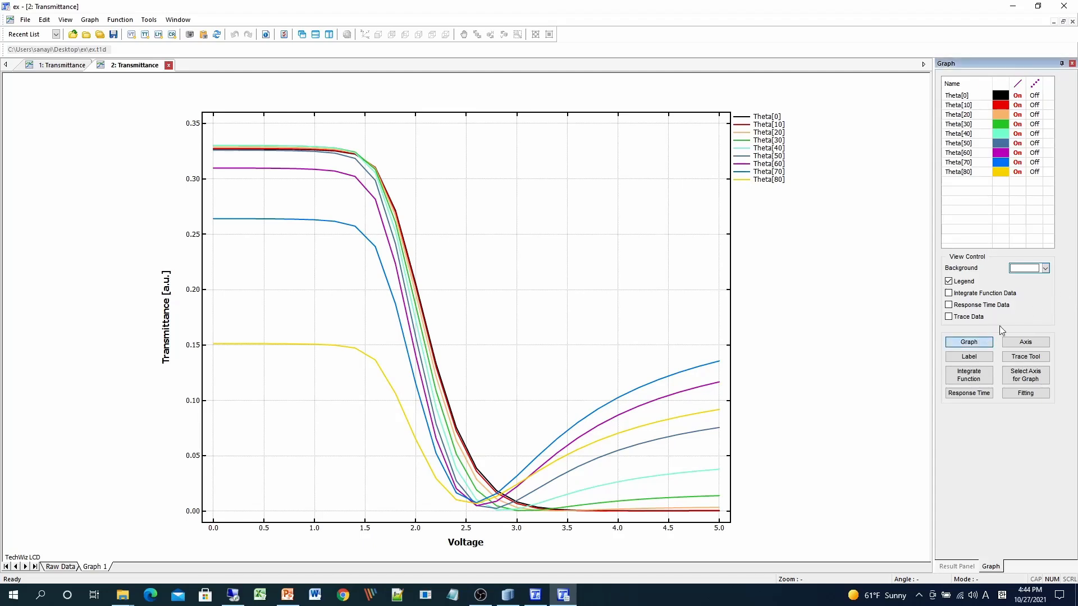
{"action": "left_click_drag", "start_coordinate": [429, 23], "coordinate": [625, 139]}
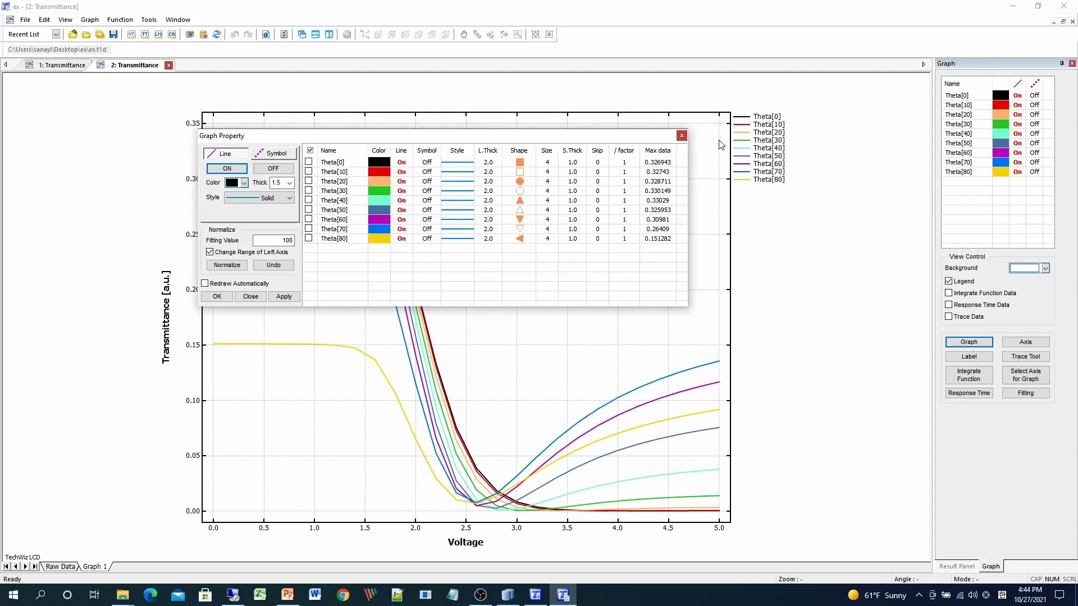
{"action": "left_click", "coordinate": [681, 136]}
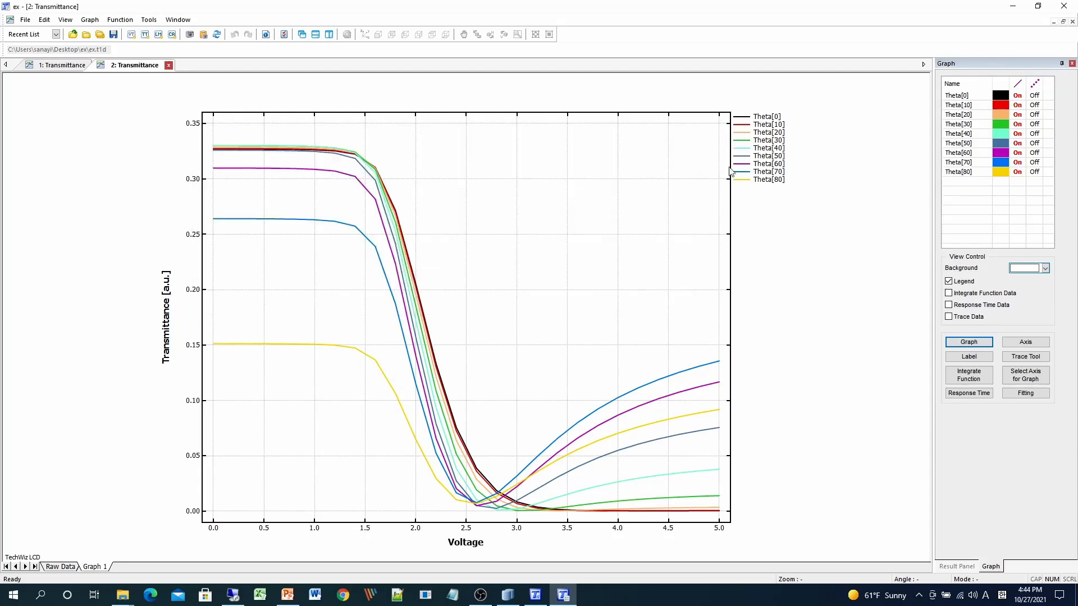
{"action": "left_click", "coordinate": [1046, 345]}
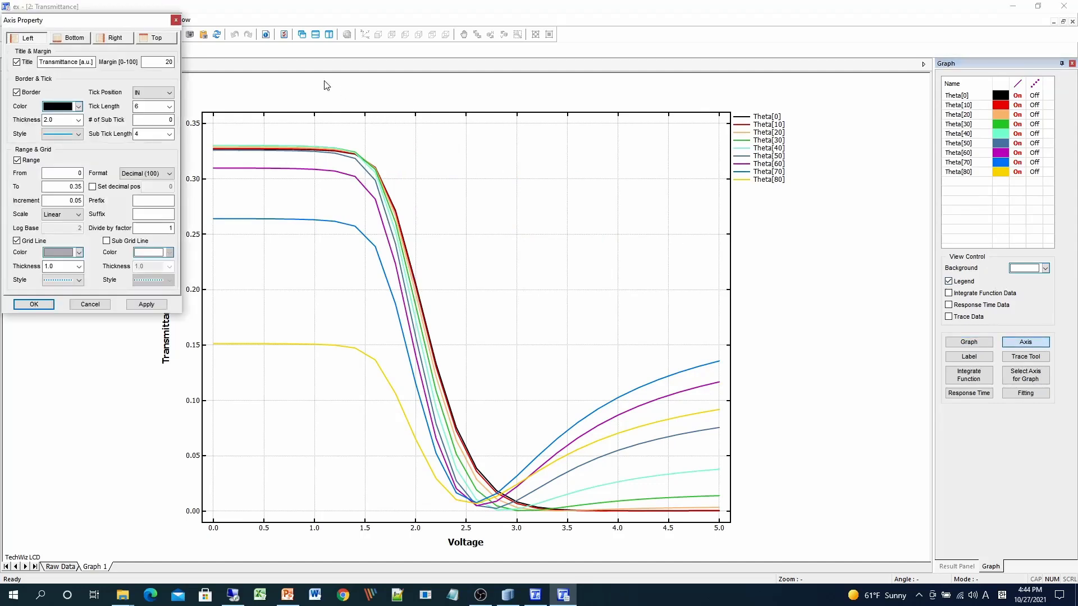
{"action": "left_click_drag", "start_coordinate": [121, 23], "coordinate": [574, 144]}
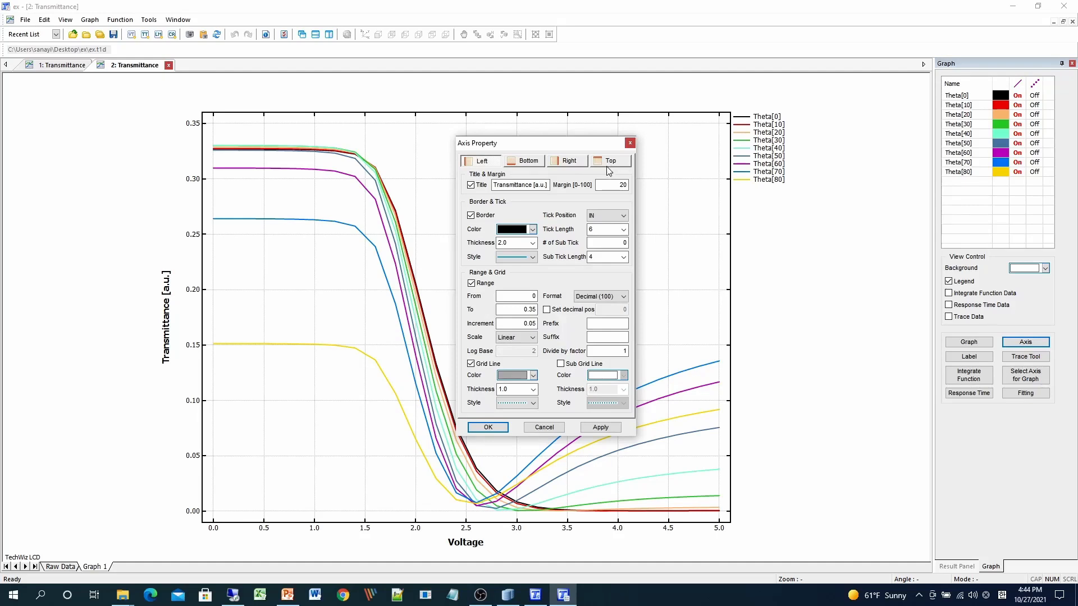
{"action": "left_click", "coordinate": [630, 143]}
- Inspect the curves' traced values and integrals using the Trace Tool and Integrate Function
{"action": "left_click", "coordinate": [1026, 357]}
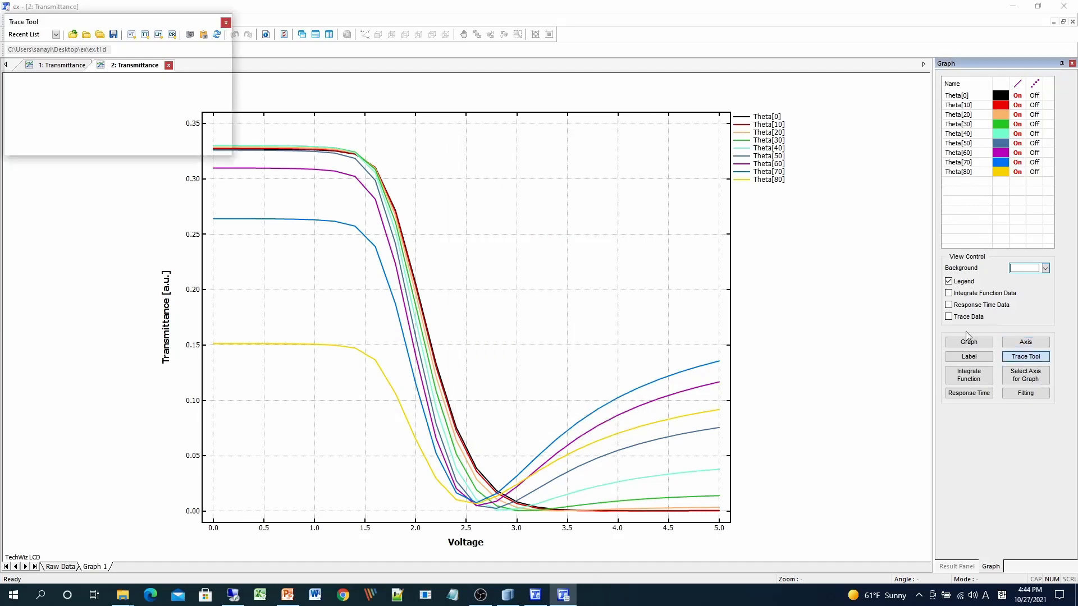
{"action": "left_click_drag", "start_coordinate": [178, 34], "coordinate": [601, 212]}
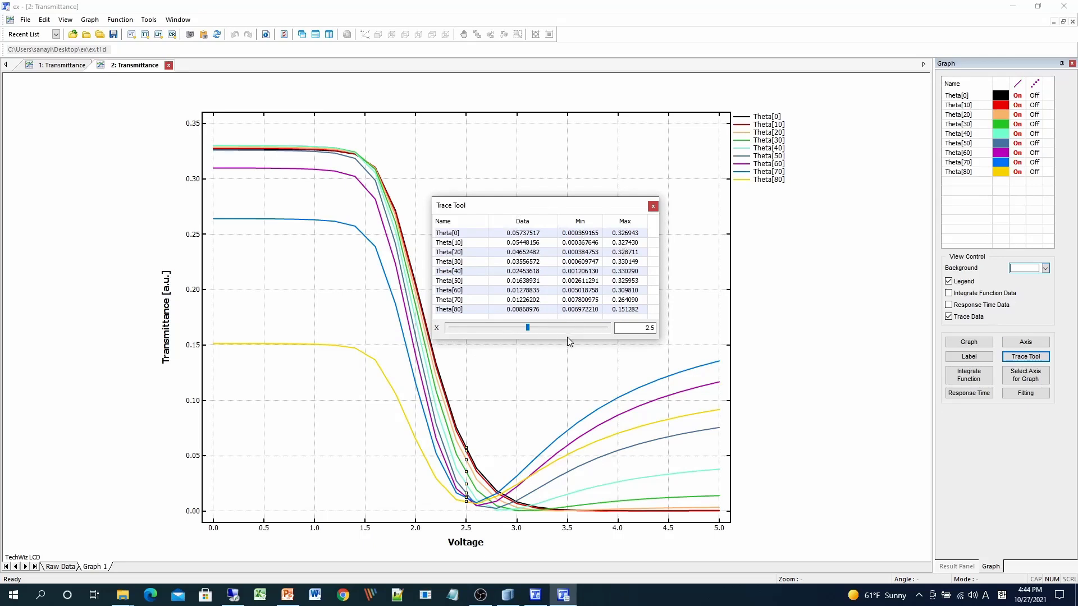
{"action": "left_click", "coordinate": [653, 207]}
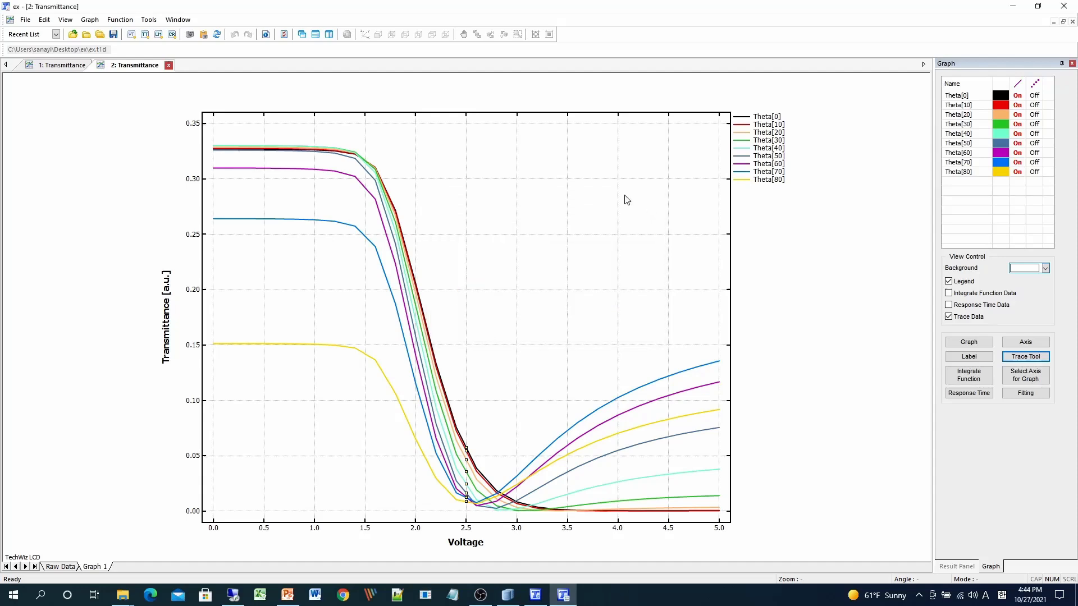
{"action": "left_click", "coordinate": [983, 381]}
{"action": "left_click_drag", "start_coordinate": [116, 21], "coordinate": [582, 153]}
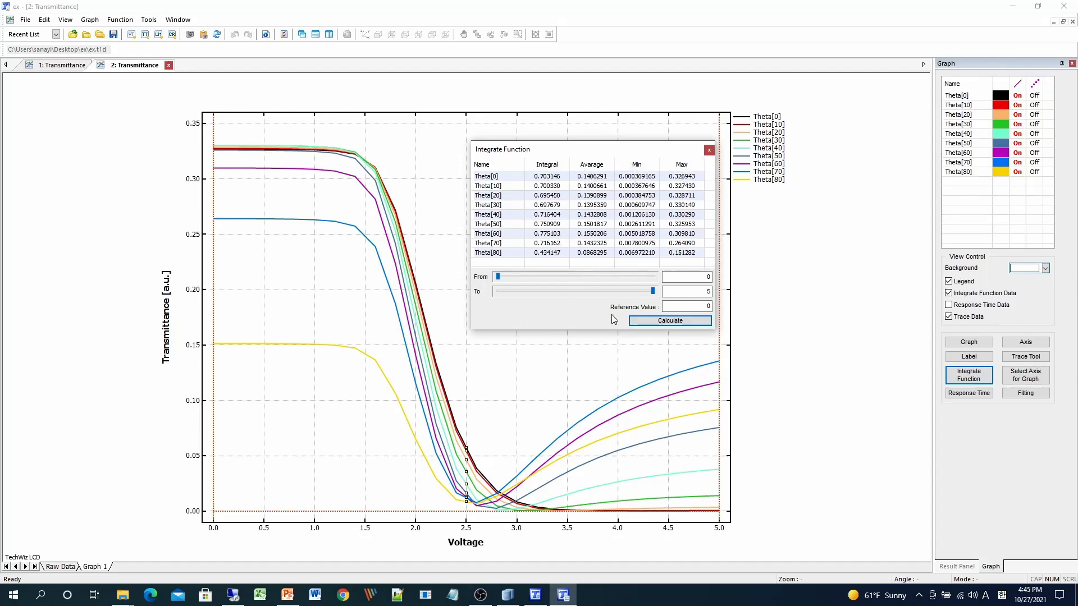
{"action": "left_click", "coordinate": [710, 151]}
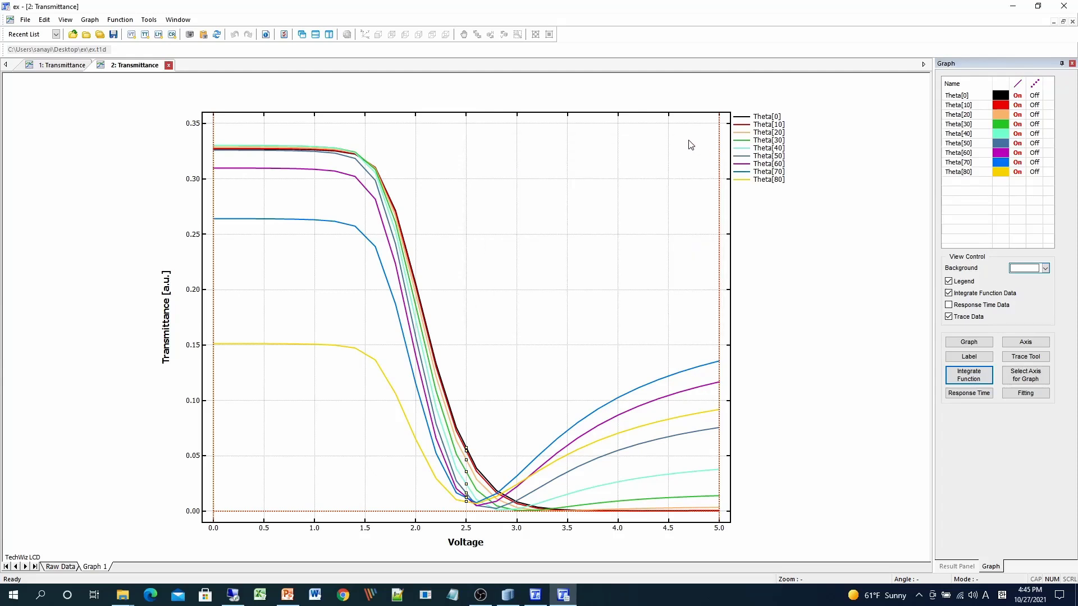
- Inspect the Fitting Line table for the theta curves
{"action": "left_click", "coordinate": [1025, 393]}
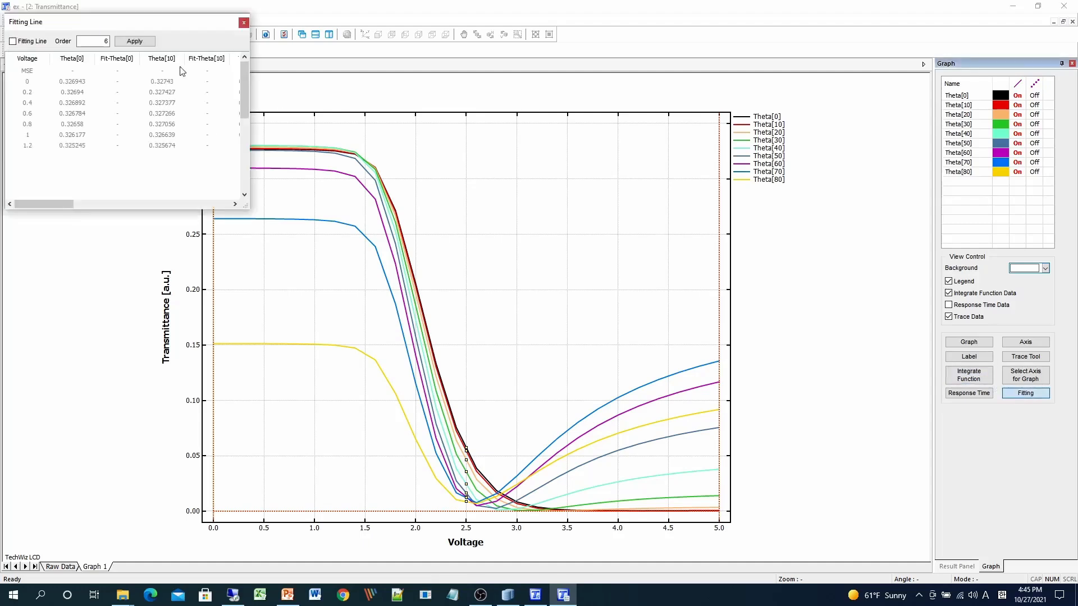
{"action": "left_click_drag", "start_coordinate": [149, 24], "coordinate": [606, 180]}
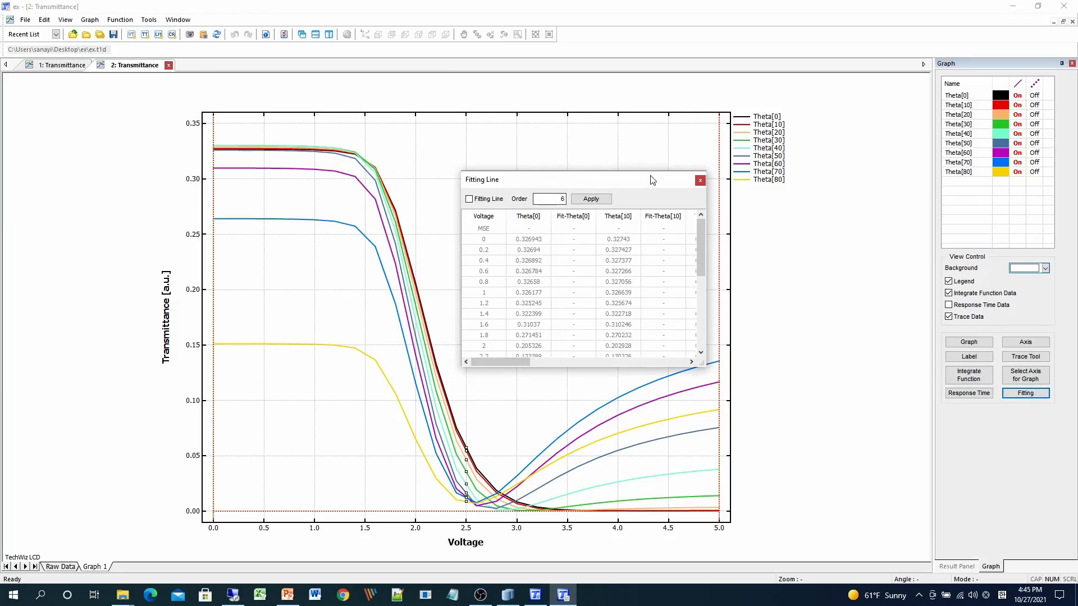
{"action": "left_click", "coordinate": [700, 181]}
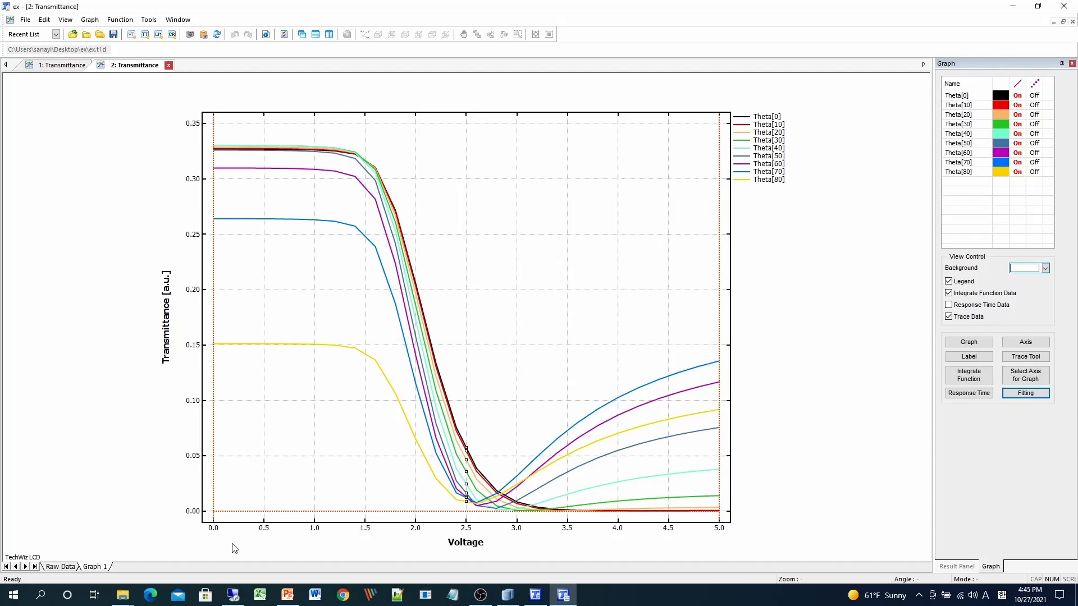
- Export the raw transmittance data table as a CSV file
{"action": "left_click", "coordinate": [59, 567]}
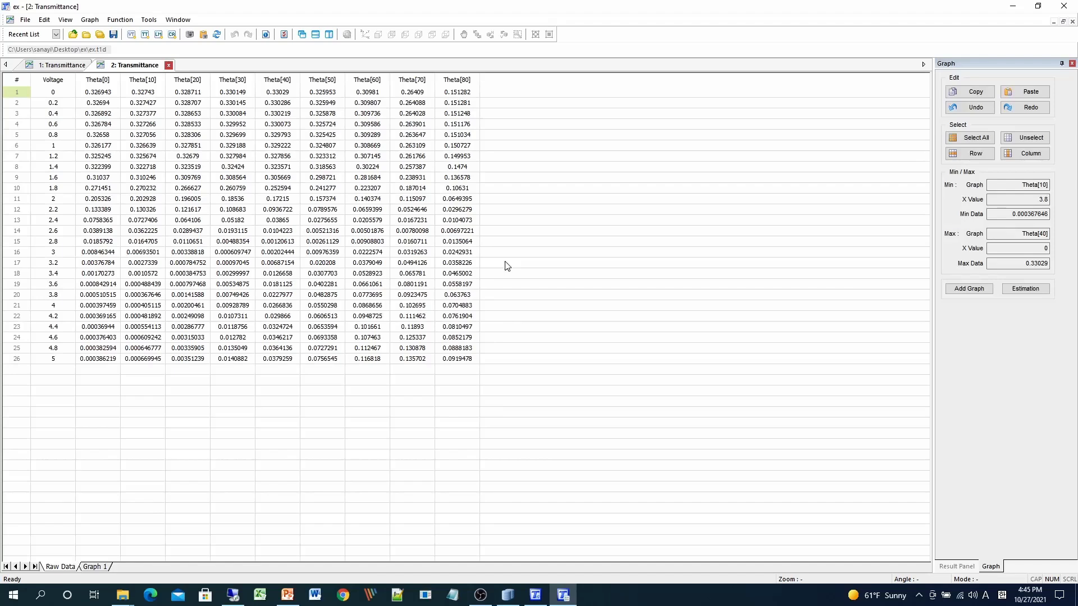
{"action": "right_click", "coordinate": [306, 191]}
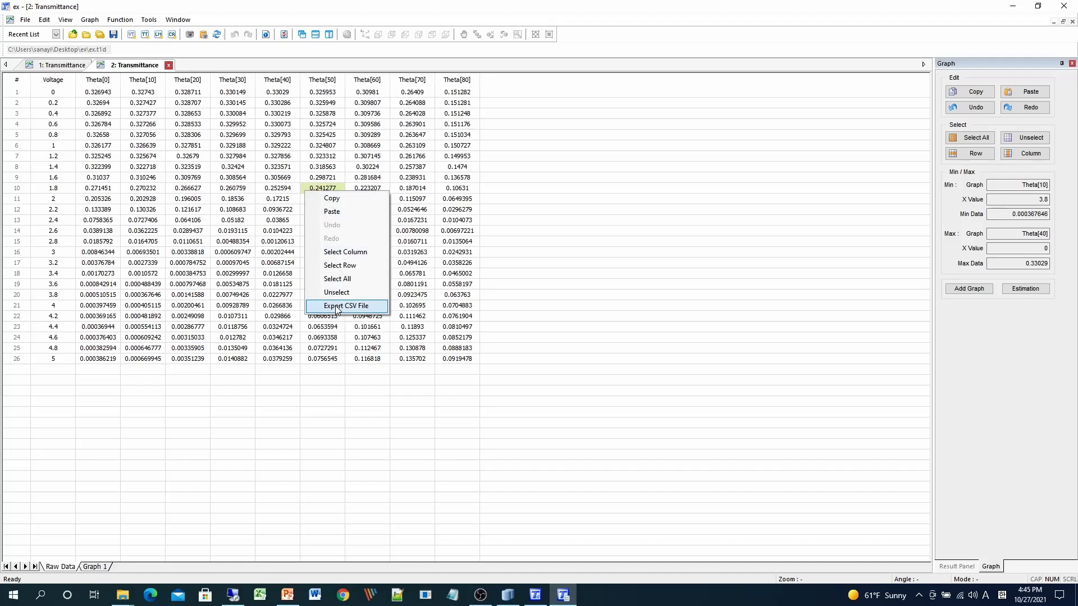
{"action": "left_click", "coordinate": [682, 472]}
- Plot a transmittance polar chart with Voltage set to Variable
{"action": "left_click", "coordinate": [954, 567]}
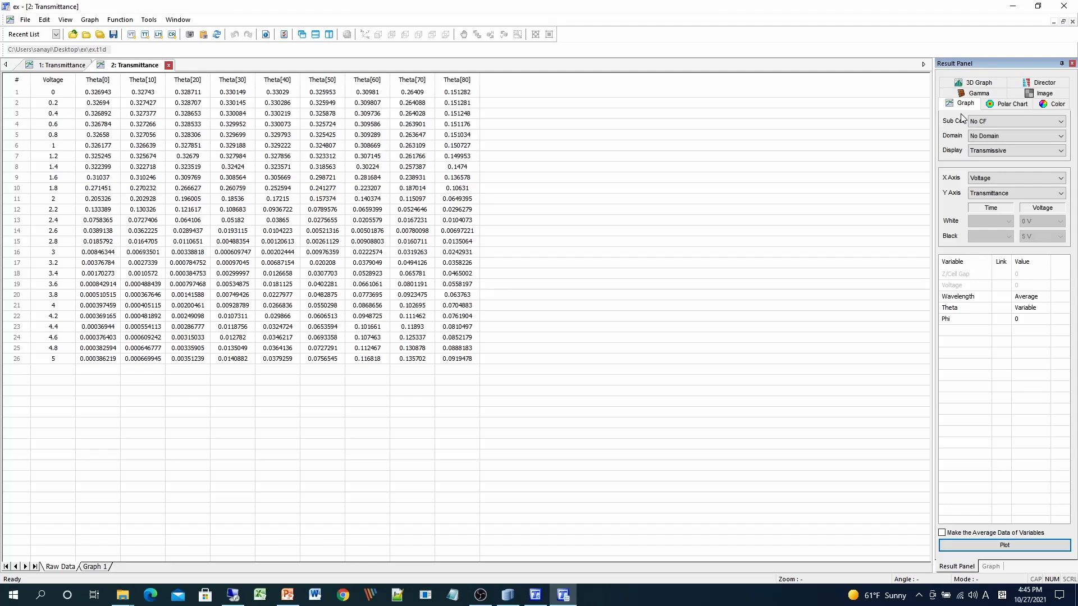
{"action": "left_click", "coordinate": [1005, 105]}
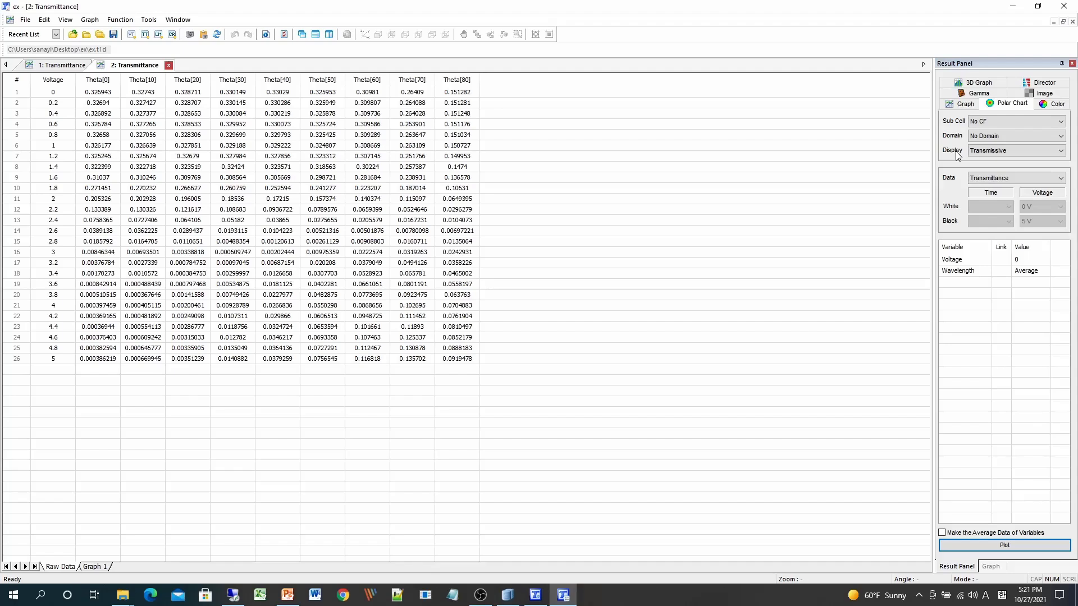
{"action": "left_click", "coordinate": [1018, 178]}
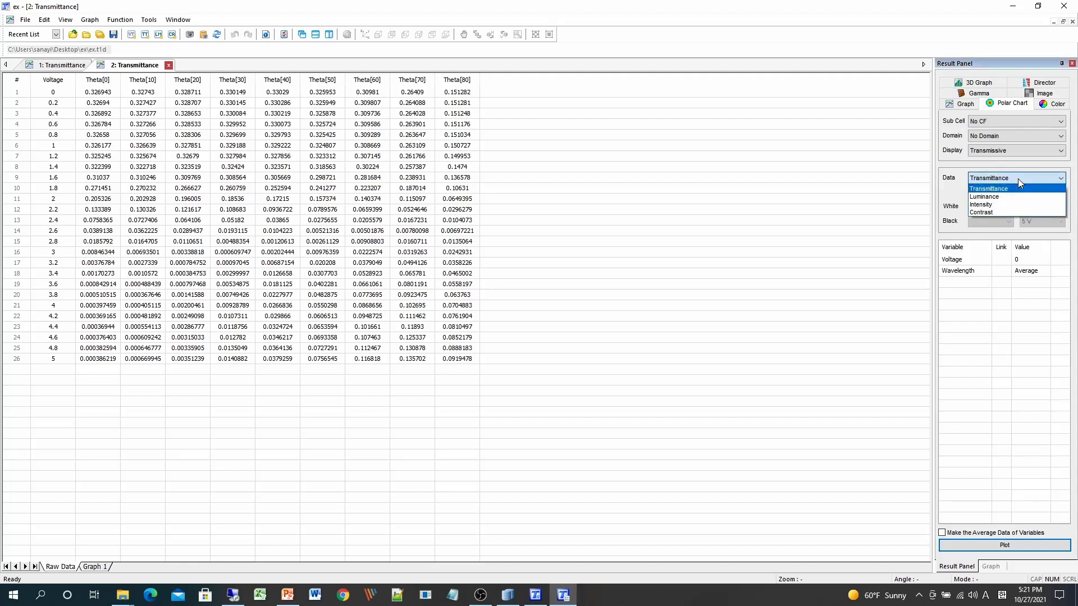
{"action": "left_click", "coordinate": [1018, 179]}
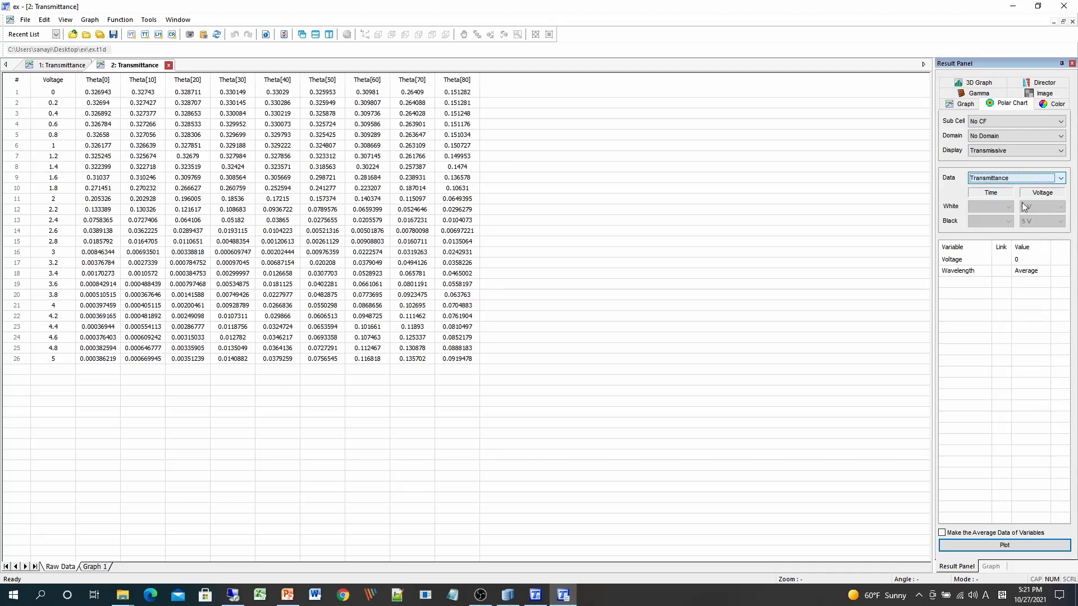
{"action": "left_click", "coordinate": [1033, 260]}
{"action": "left_click", "coordinate": [1043, 261]}
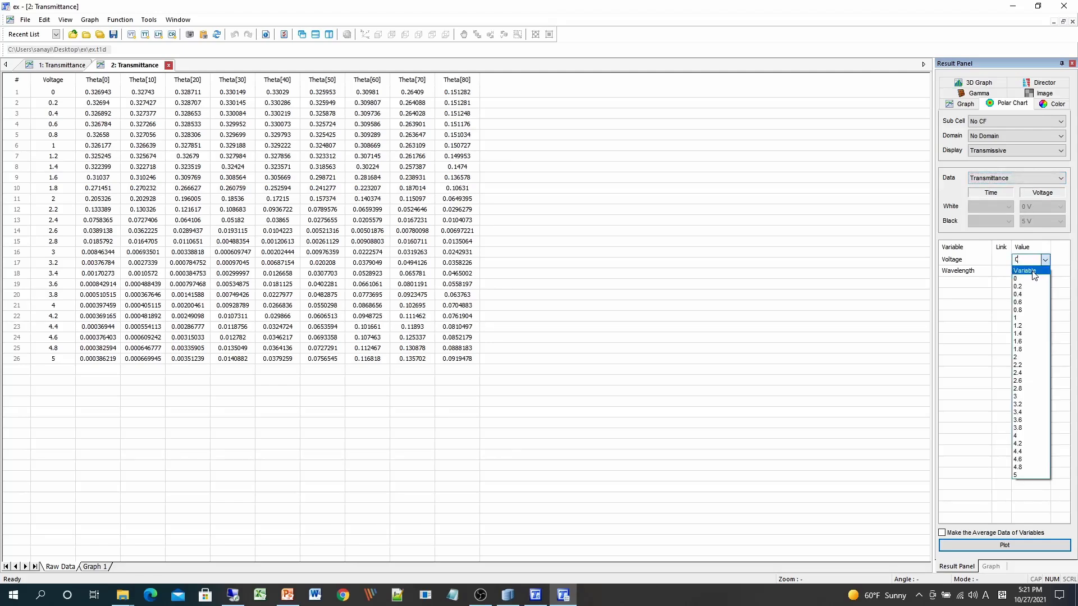
{"action": "left_click", "coordinate": [1014, 267]}
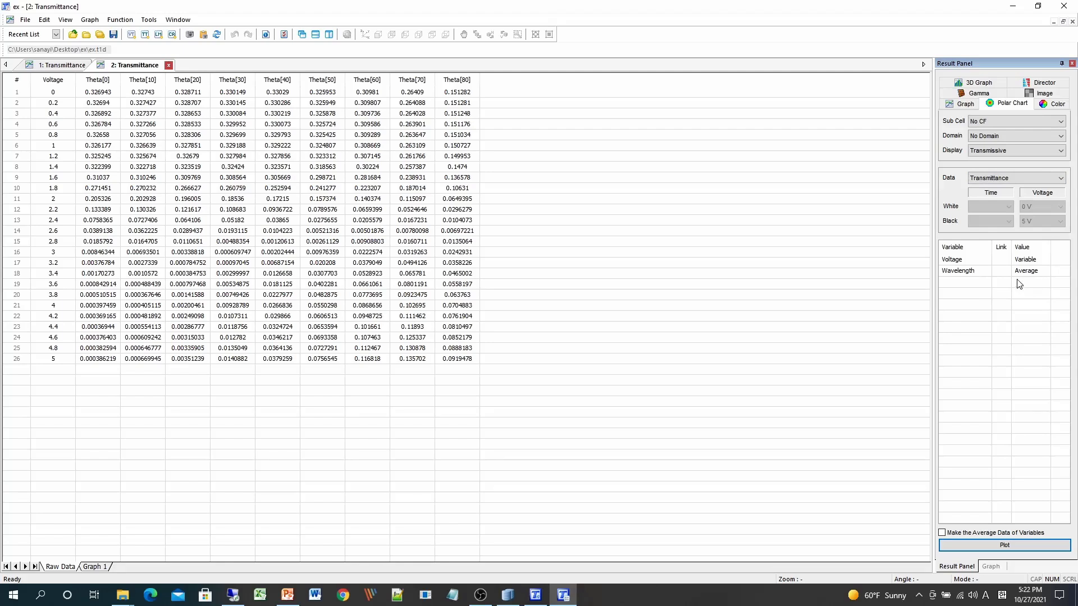
{"action": "left_click", "coordinate": [997, 547]}
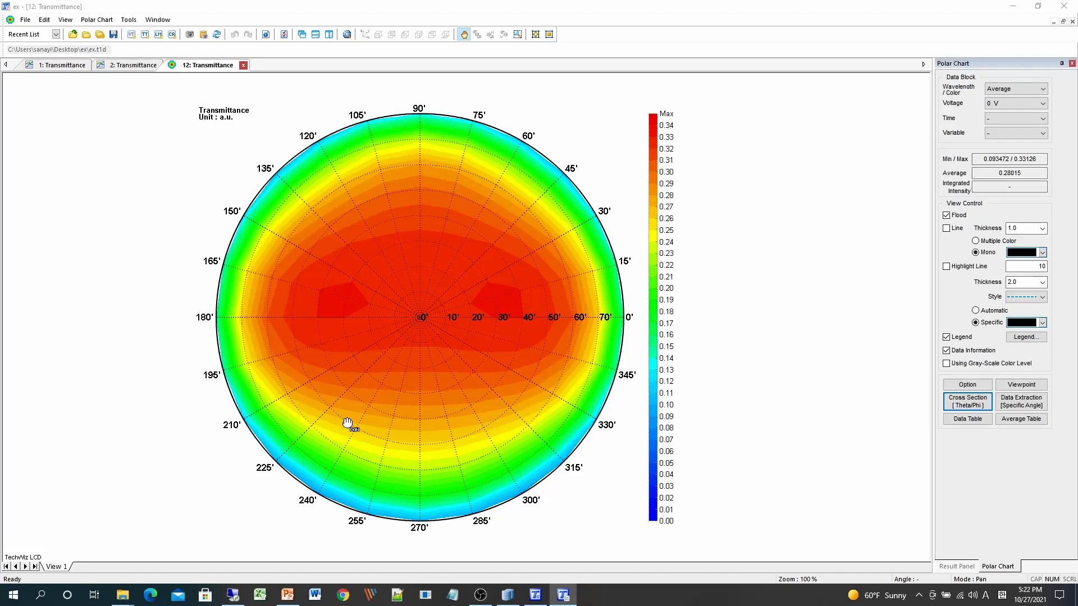
- Step the polar chart's Voltage from 0 V up to 5 V to compare the transmittance distributions
{"action": "left_click", "coordinate": [993, 106]}
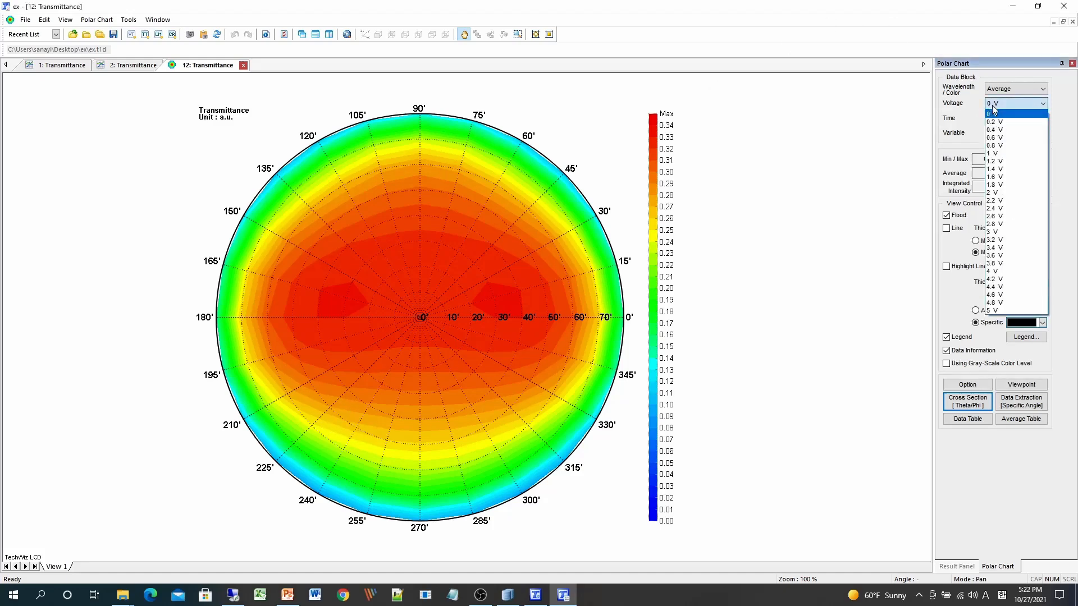
{"action": "left_click", "coordinate": [992, 108]}
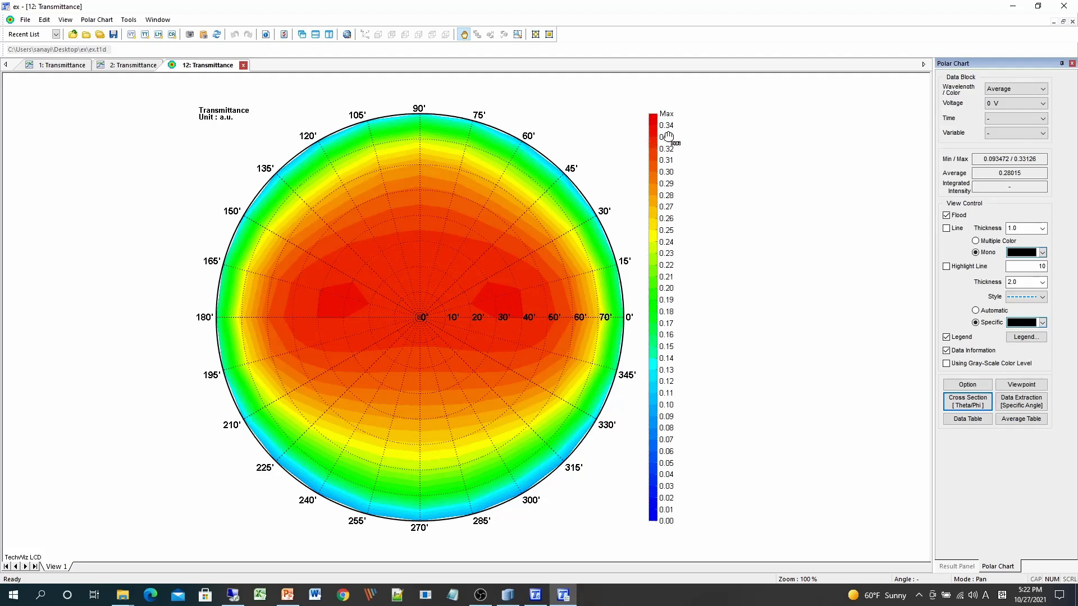
{"action": "left_click", "coordinate": [999, 104]}
{"action": "left_click", "coordinate": [999, 105]}
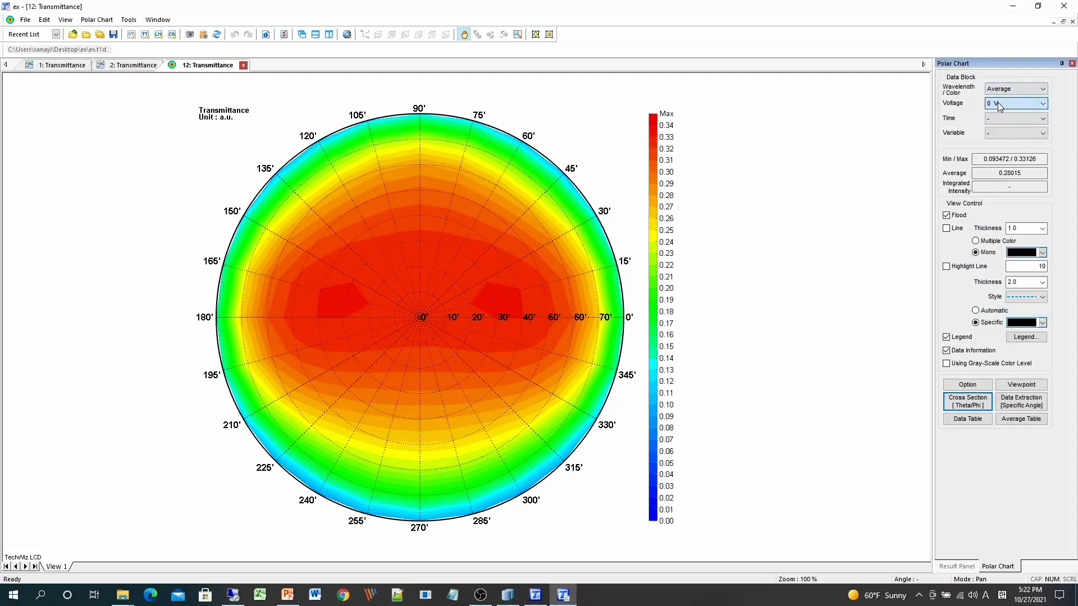
{"action": "scroll", "coordinate": [997, 110], "scroll_direction": "down", "scroll_amount": 1}
{"action": "scroll", "coordinate": [999, 108], "scroll_direction": "down", "scroll_amount": 5}
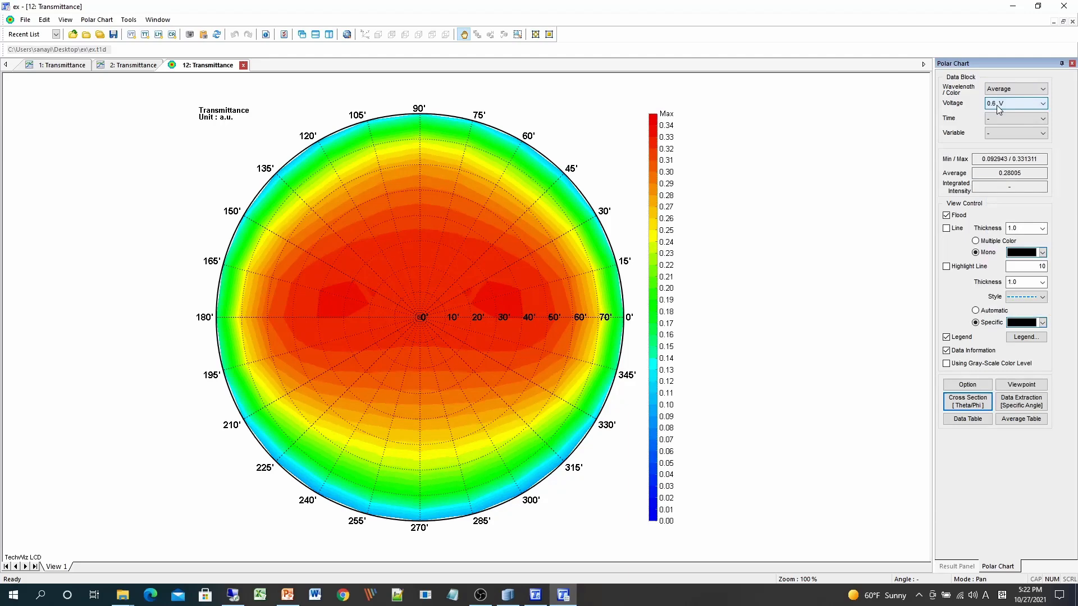
{"action": "scroll", "coordinate": [999, 109], "scroll_direction": "down", "scroll_amount": 1}
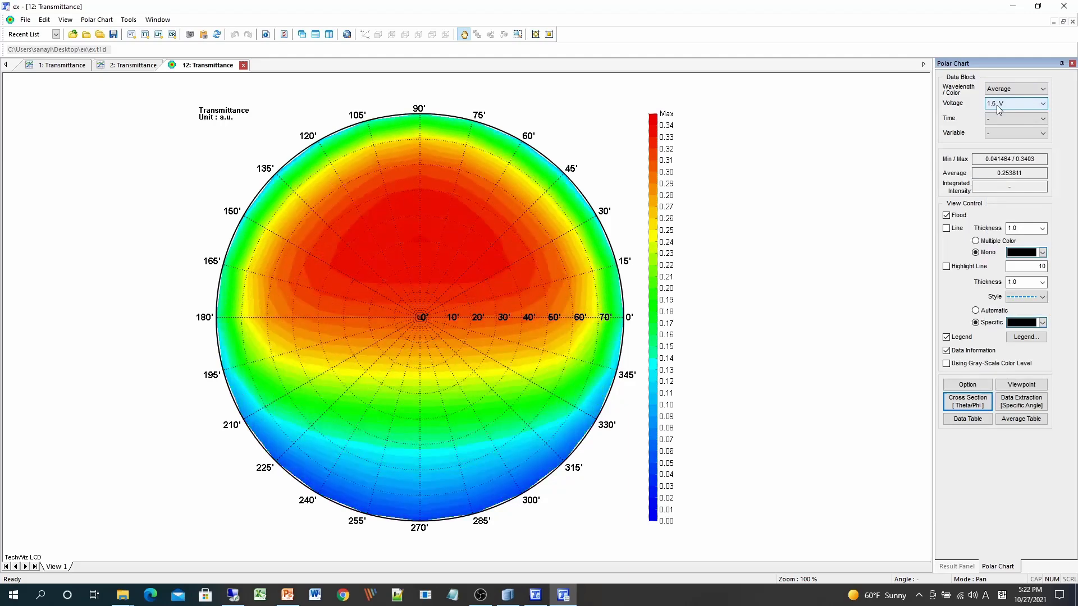
{"action": "scroll", "coordinate": [998, 108], "scroll_direction": "down", "scroll_amount": 1}
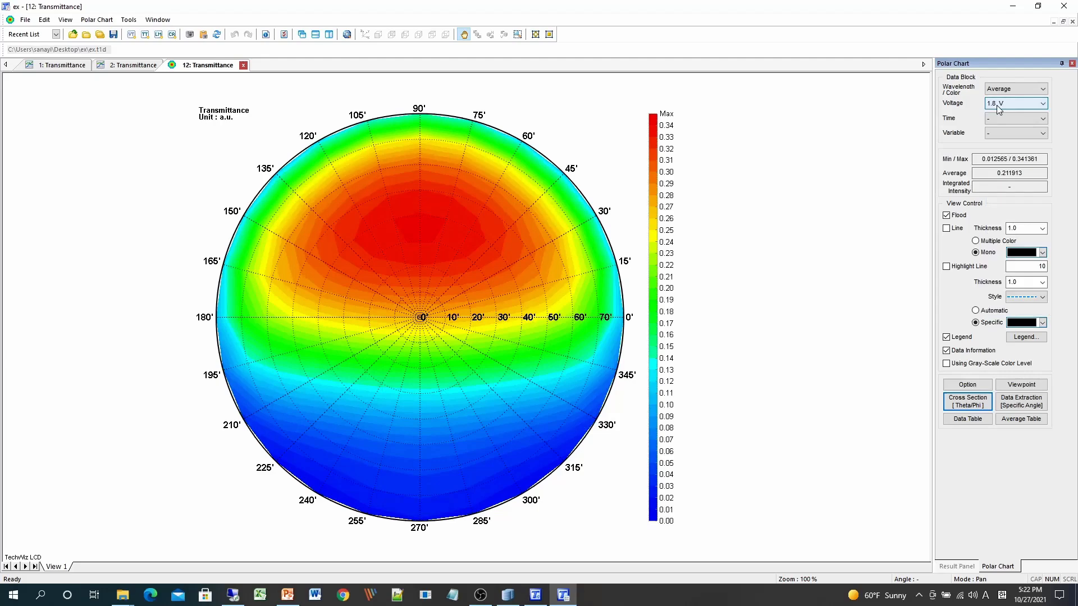
{"action": "scroll", "coordinate": [997, 109], "scroll_direction": "down", "scroll_amount": 1}
{"action": "scroll", "coordinate": [997, 108], "scroll_direction": "down", "scroll_amount": 2}
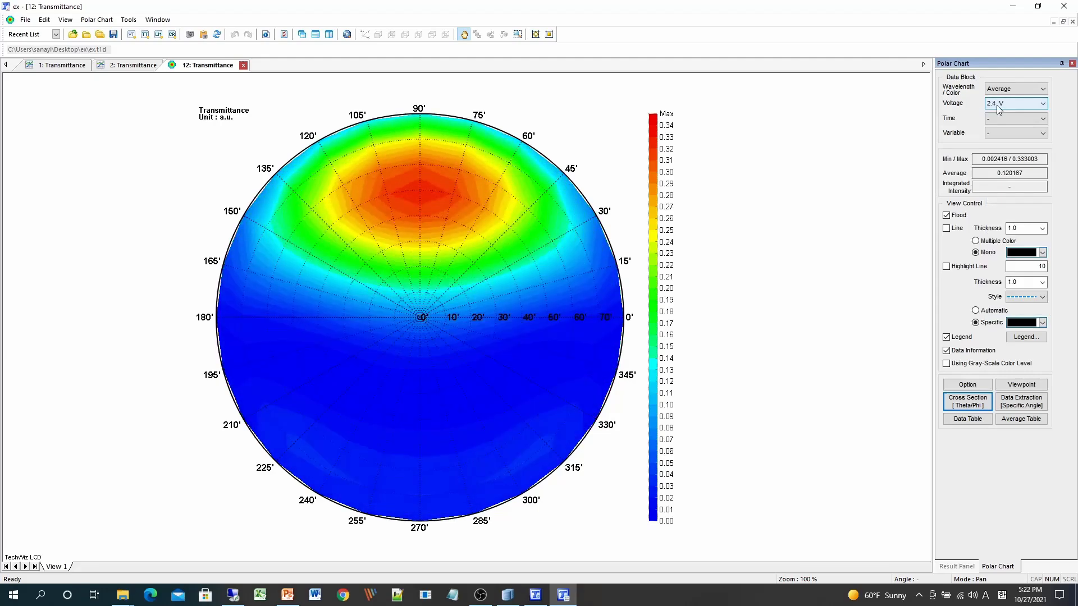
{"action": "scroll", "coordinate": [998, 108], "scroll_direction": "down", "scroll_amount": 7}
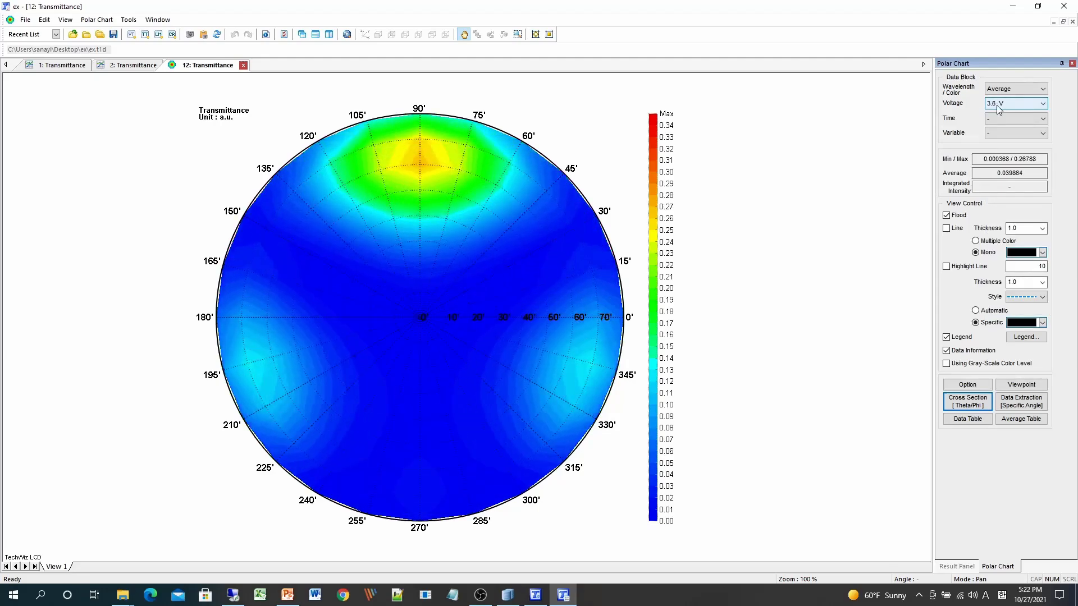
{"action": "scroll", "coordinate": [995, 106], "scroll_direction": "down", "scroll_amount": 3}
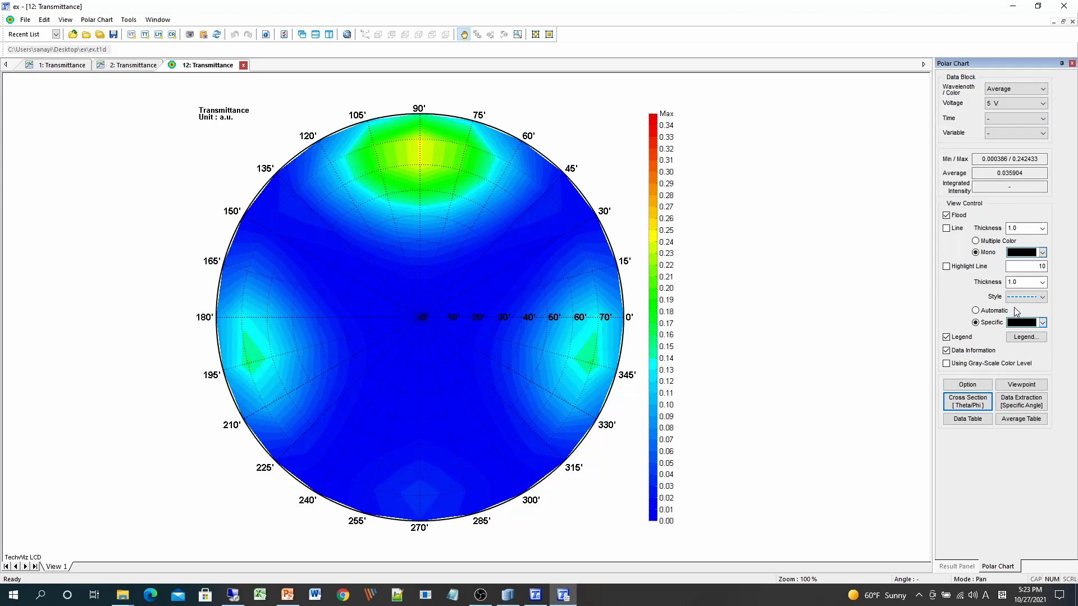
- Turn on the highlight line and set its level to 0.05
{"action": "left_click", "coordinate": [970, 268]}
{"action": "left_click_drag", "start_coordinate": [1036, 267], "coordinate": [1048, 270]}
{"action": "type", "text": "0.05"}
{"action": "key", "text": "Return"}
- Extract a Phi cross-section at 108° across all voltages
{"action": "left_click", "coordinate": [983, 408]}
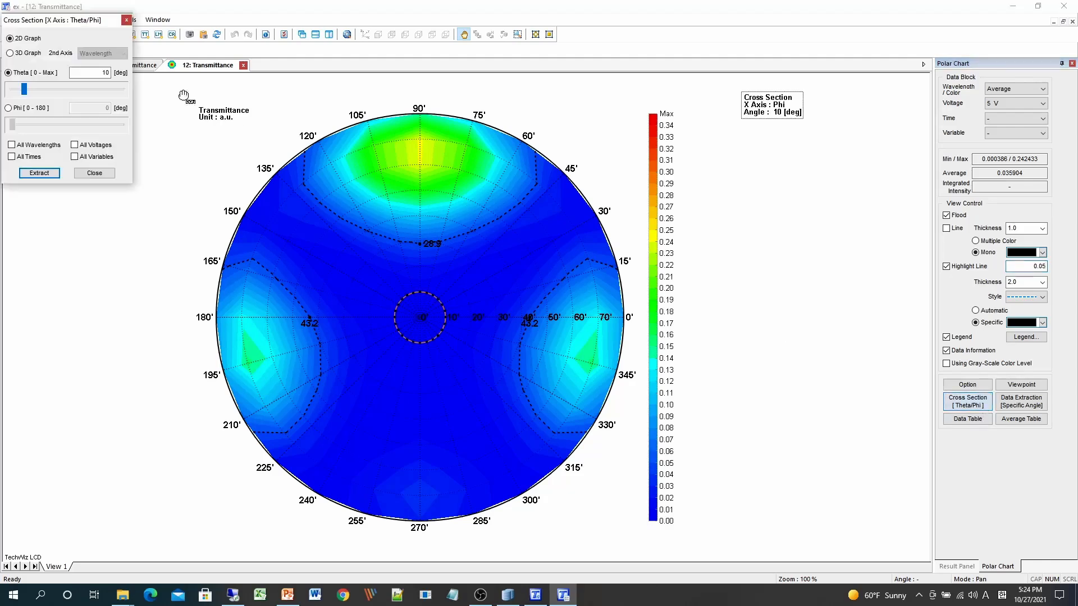
{"action": "mouse_move", "coordinate": [91, 16]}
{"action": "left_mouse_down"}
{"action": "mouse_move", "coordinate": [355, 69]}
{"action": "mouse_move", "coordinate": [810, 225]}
{"action": "mouse_move", "coordinate": [790, 215]}
{"action": "left_mouse_up"}
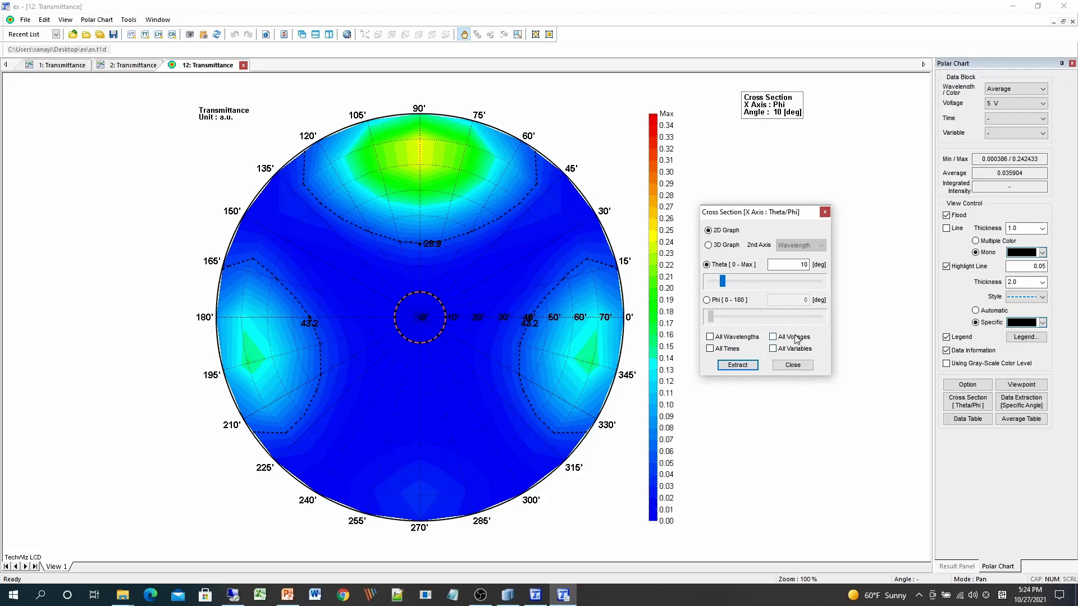
{"action": "left_click", "coordinate": [706, 301]}
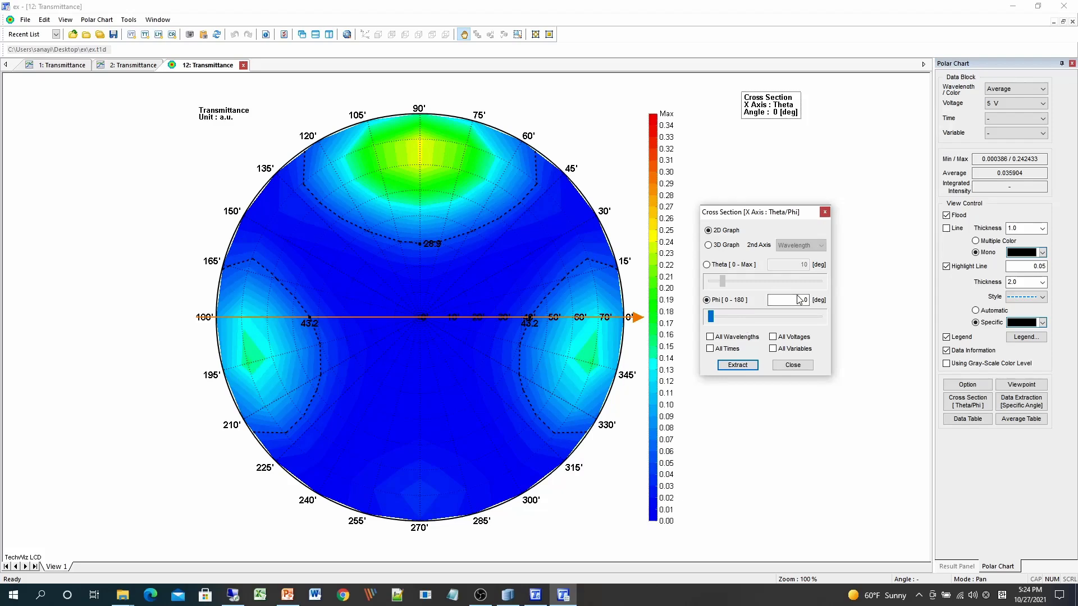
{"action": "left_click_drag", "start_coordinate": [716, 316], "coordinate": [758, 320]}
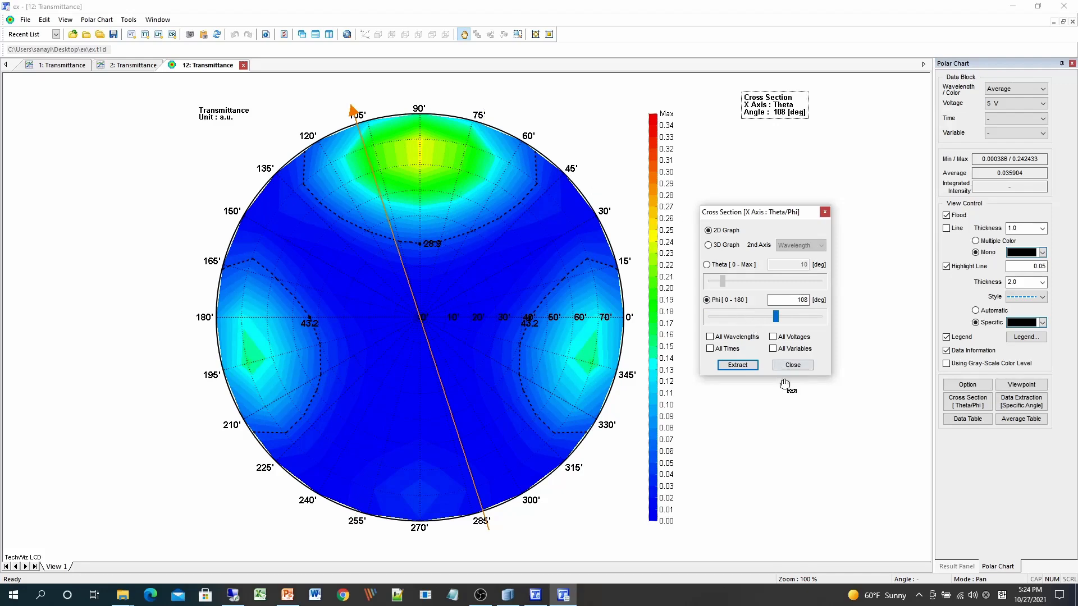
{"action": "left_click", "coordinate": [775, 337]}
{"action": "left_click", "coordinate": [740, 366]}
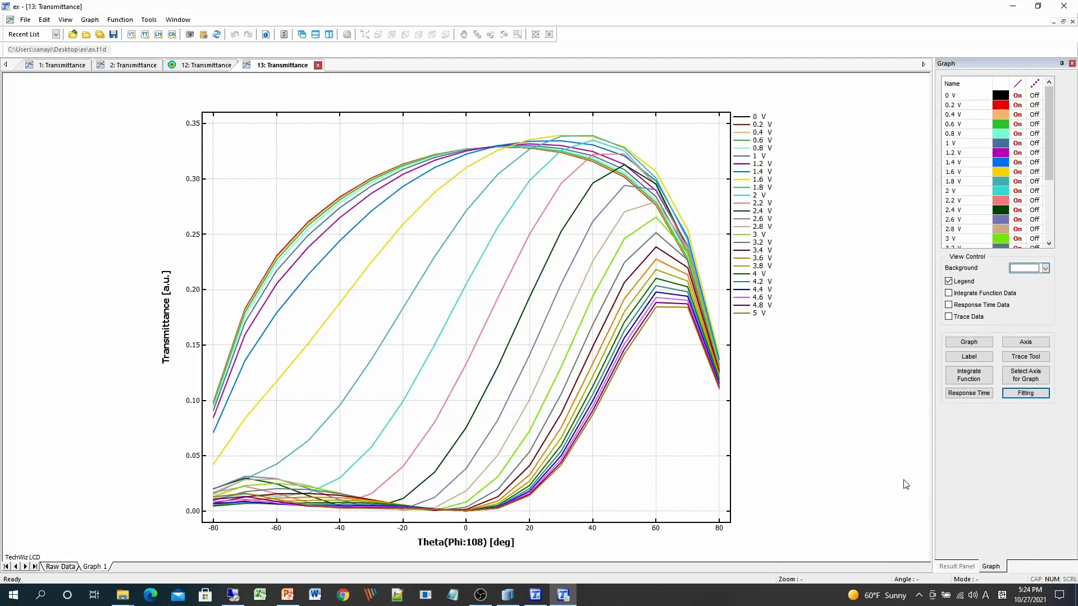
- Extract voltage curves at specific angles Theta 41°/Phi 0° and Theta 41°/Phi 134° for all voltages
{"action": "left_click", "coordinate": [194, 65]}
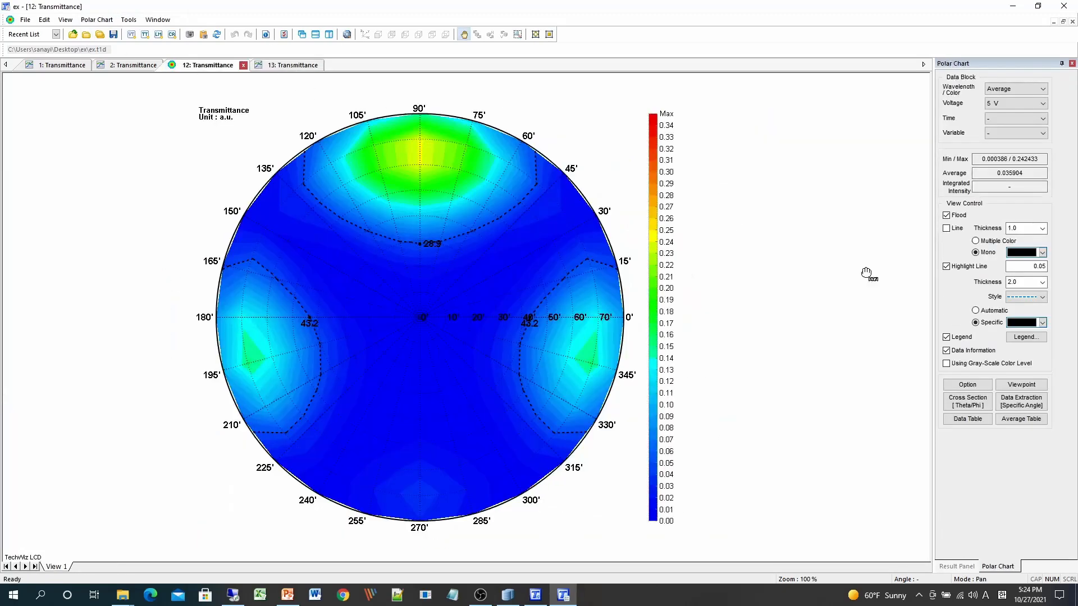
{"action": "left_click", "coordinate": [1031, 405]}
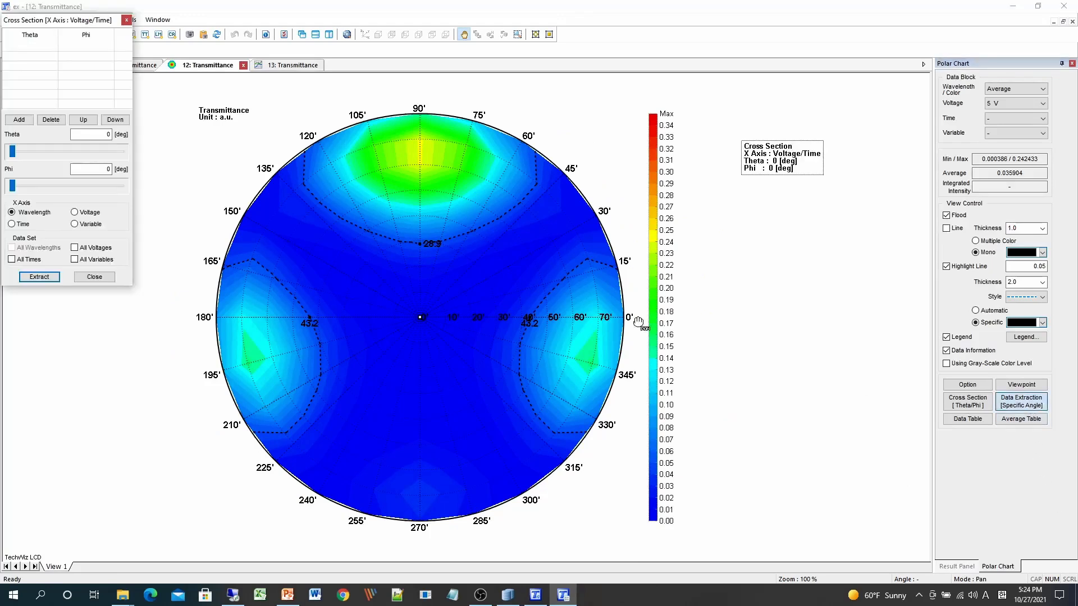
{"action": "left_click_drag", "start_coordinate": [40, 17], "coordinate": [748, 188]}
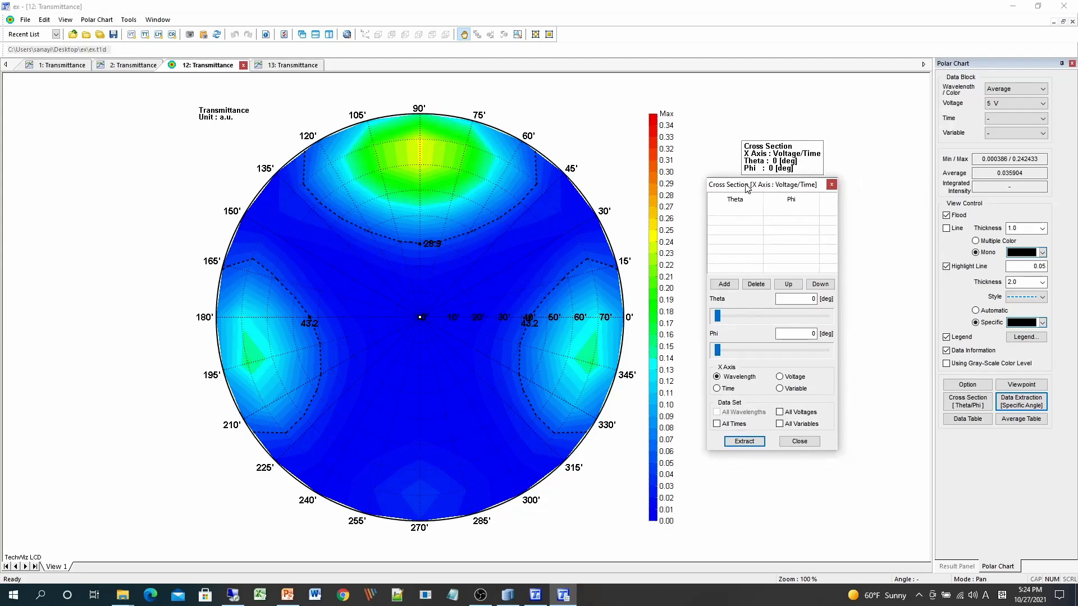
{"action": "left_click_drag", "start_coordinate": [718, 315], "coordinate": [775, 315]}
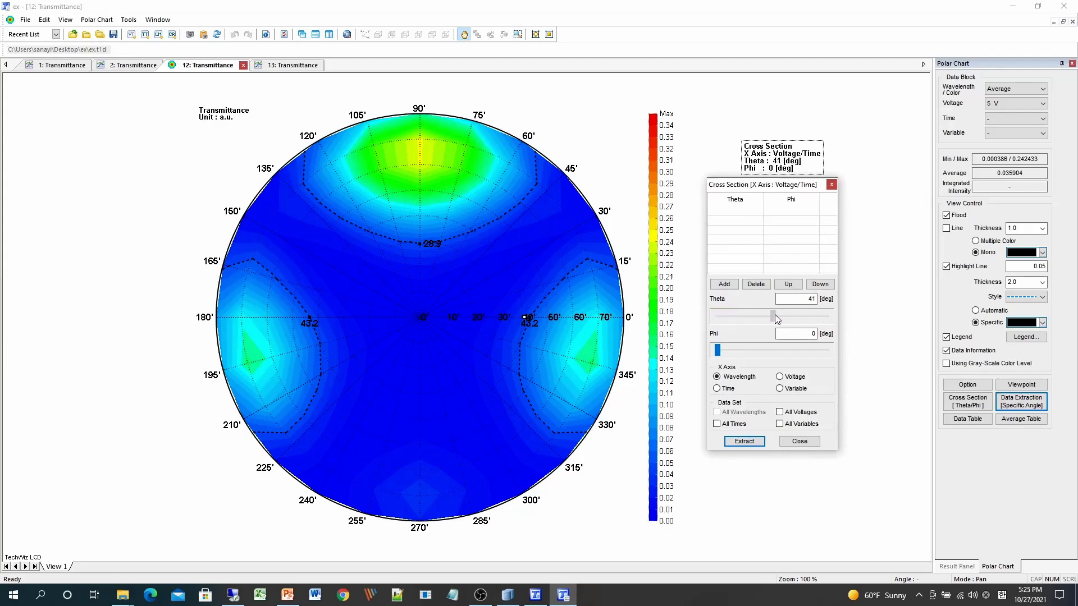
{"action": "left_click", "coordinate": [724, 284]}
{"action": "left_click_drag", "start_coordinate": [716, 354], "coordinate": [759, 362]}
{"action": "left_click", "coordinate": [727, 285]}
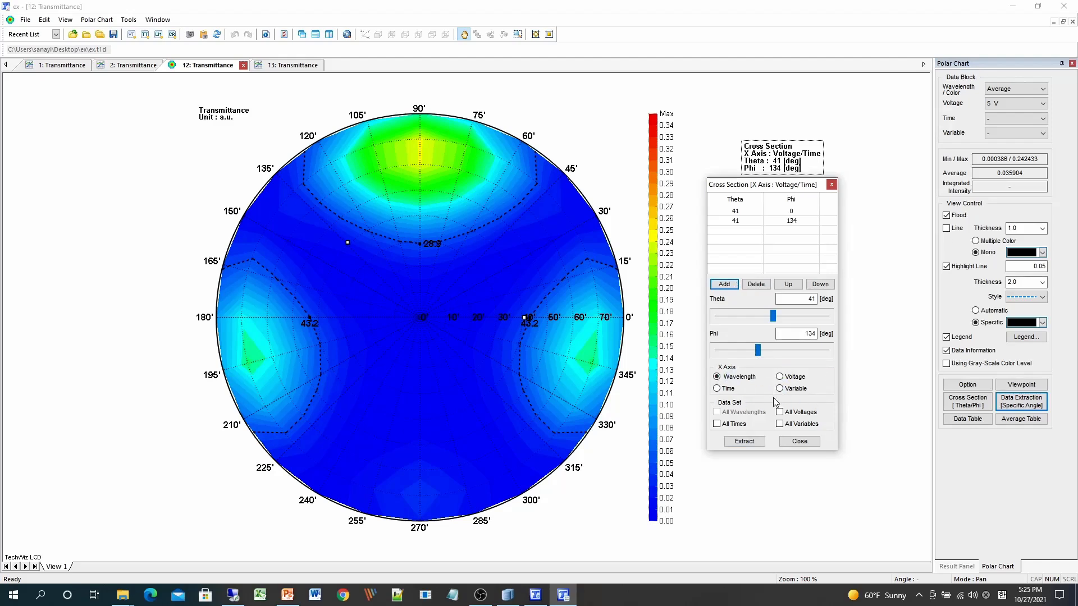
{"action": "left_click", "coordinate": [779, 376]}
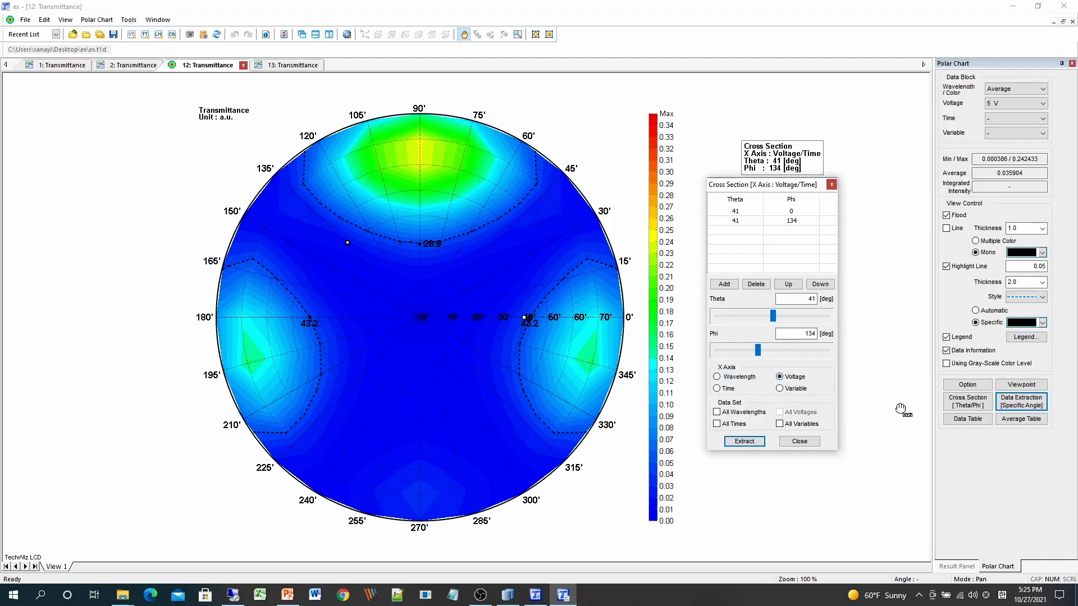
{"action": "left_click", "coordinate": [780, 424]}
{"action": "left_click", "coordinate": [744, 441]}
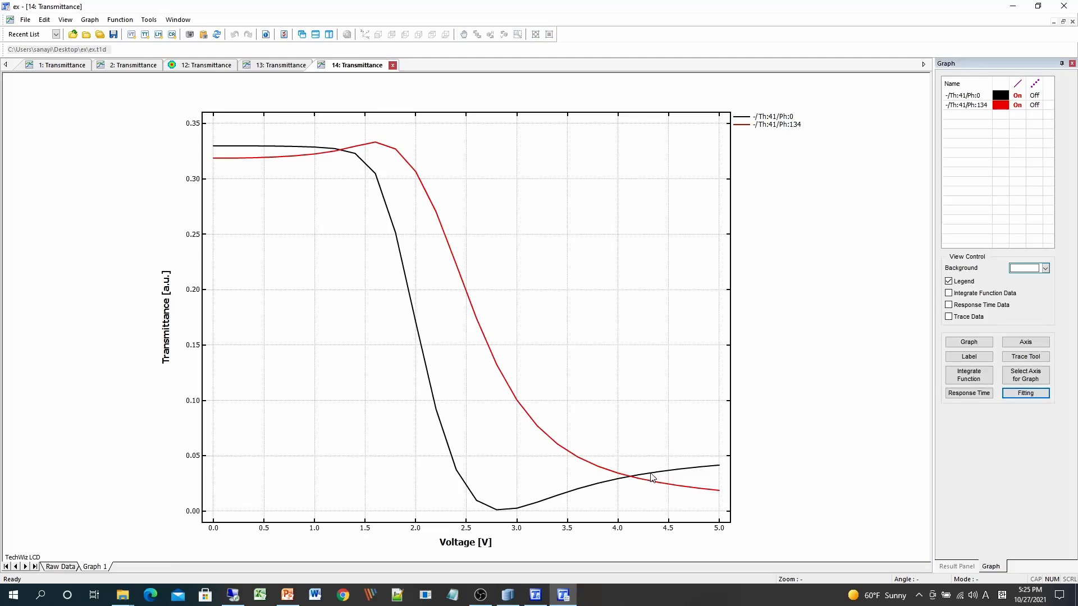
- Open the polar chart's data table, enlarge it to examine the values, and close it
{"action": "left_click", "coordinate": [216, 66]}
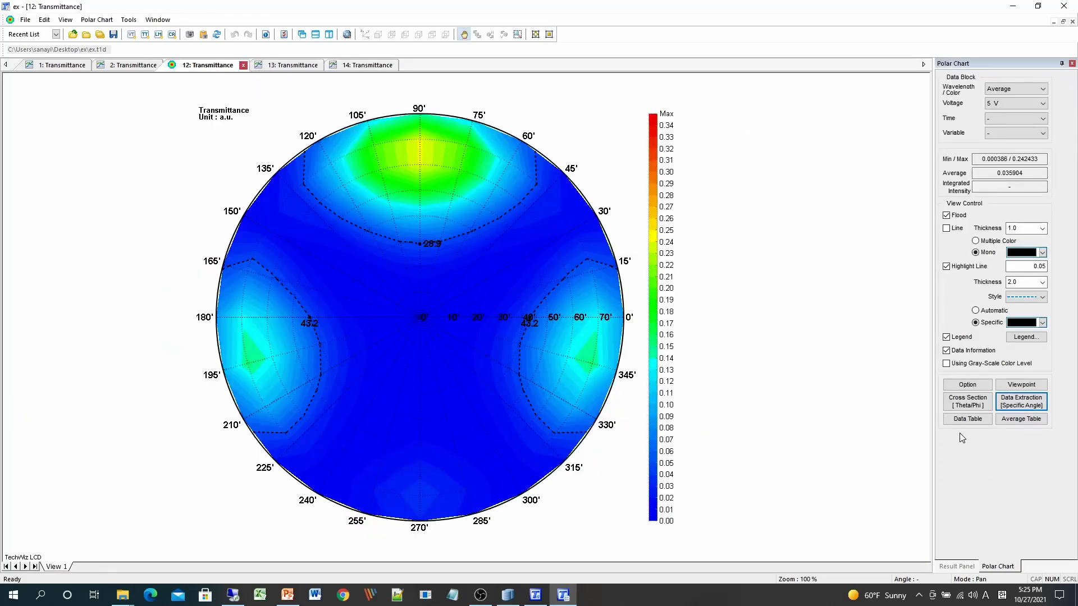
{"action": "left_click", "coordinate": [966, 419]}
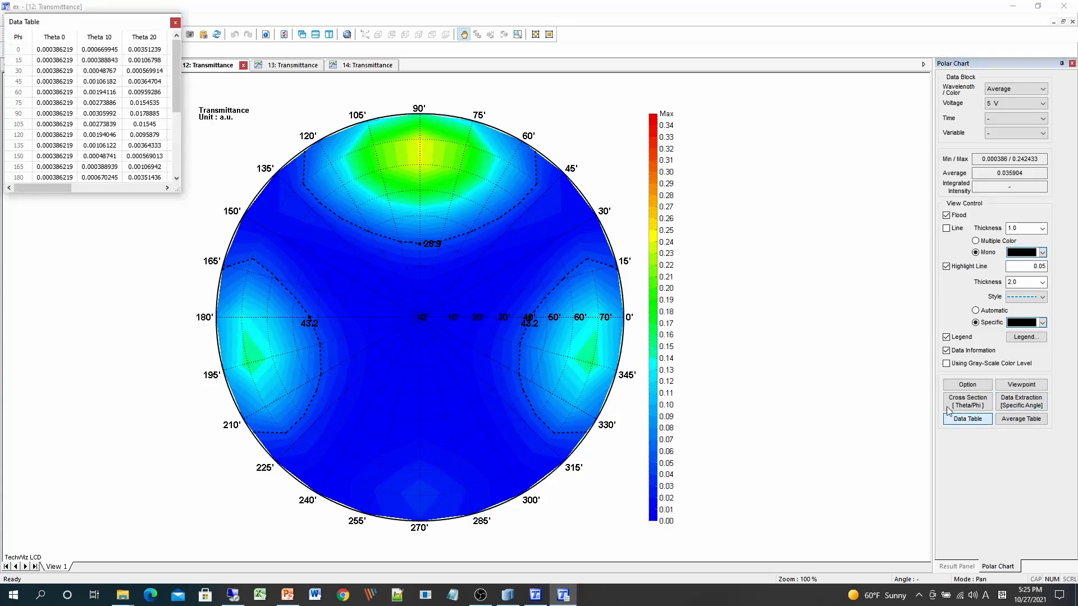
{"action": "left_click_drag", "start_coordinate": [178, 191], "coordinate": [627, 386]}
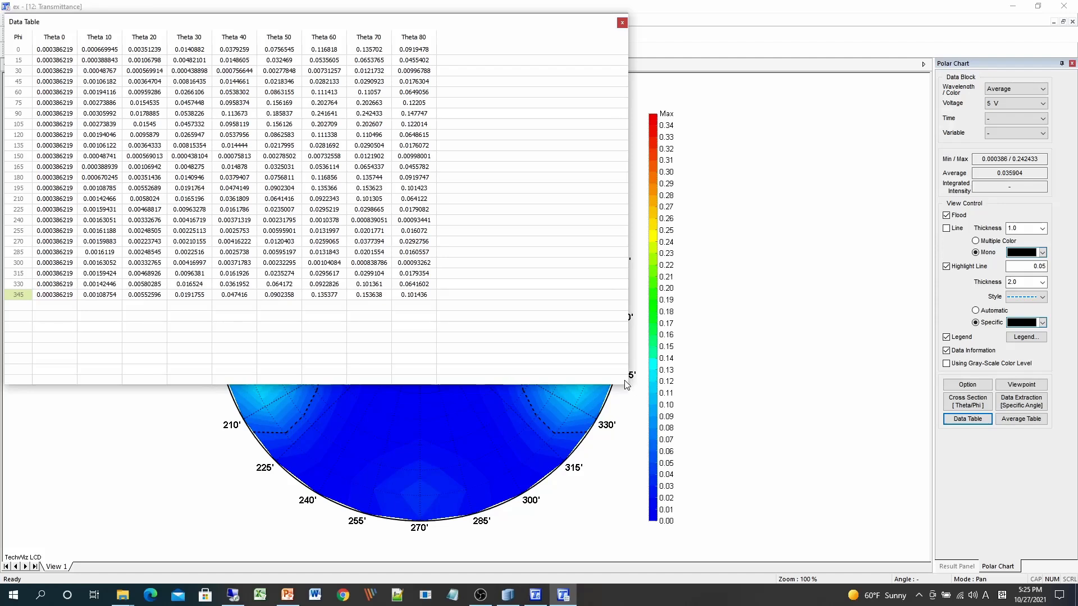
{"action": "left_click", "coordinate": [623, 22]}
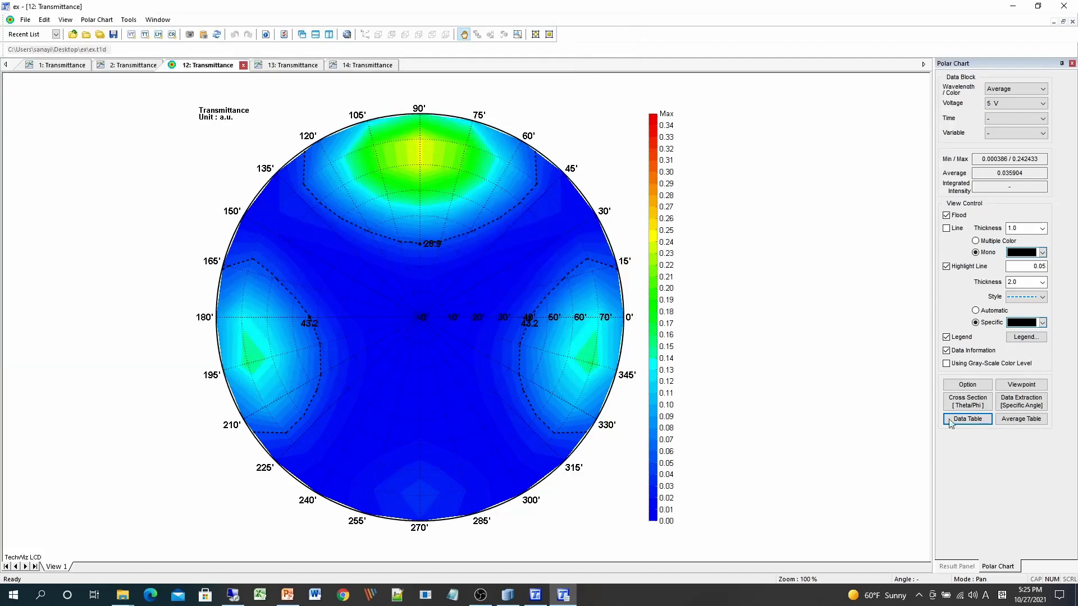
- Plot a 3D graph with Theta on X, Phi on Y and Contrast on Z, white 0 V and black 5 V
{"action": "left_click", "coordinate": [967, 567]}
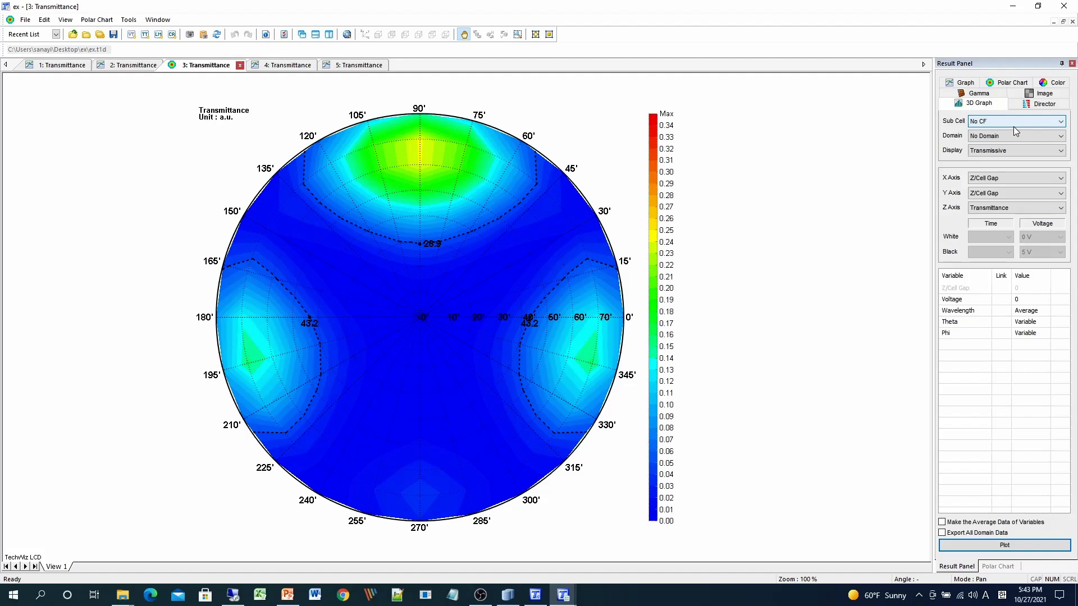
{"action": "left_click", "coordinate": [1009, 180]}
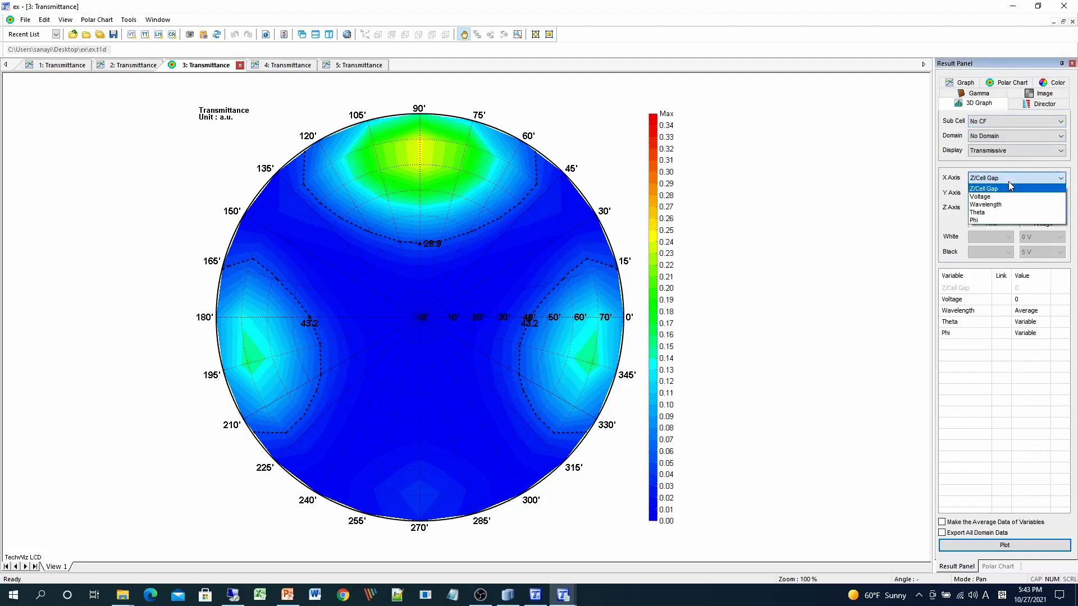
{"action": "left_click", "coordinate": [999, 213]}
{"action": "left_click", "coordinate": [1000, 209]}
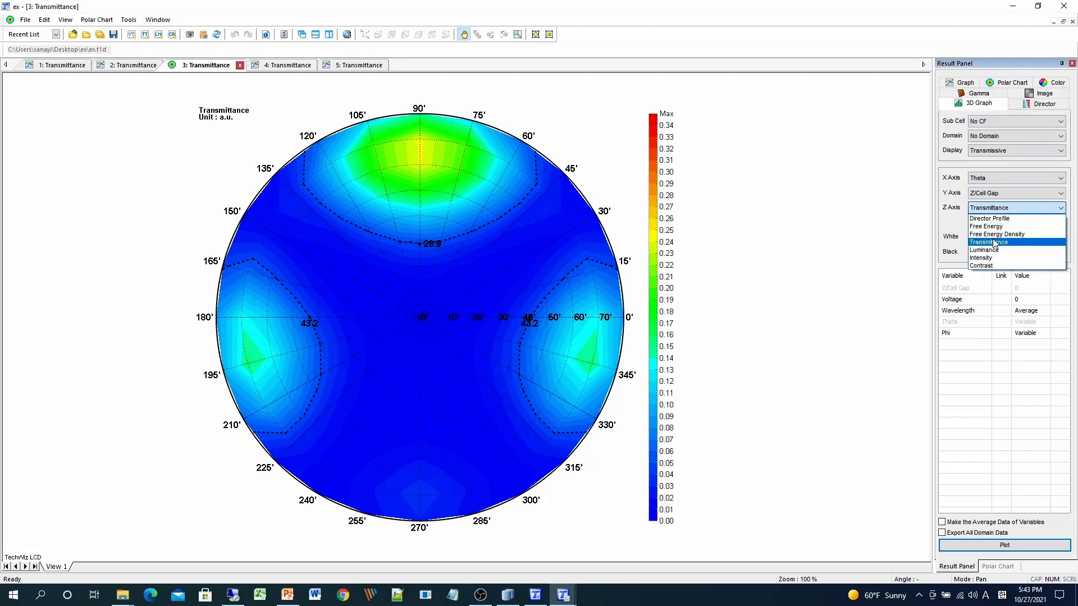
{"action": "left_click", "coordinate": [993, 242]}
{"action": "left_click", "coordinate": [992, 193]}
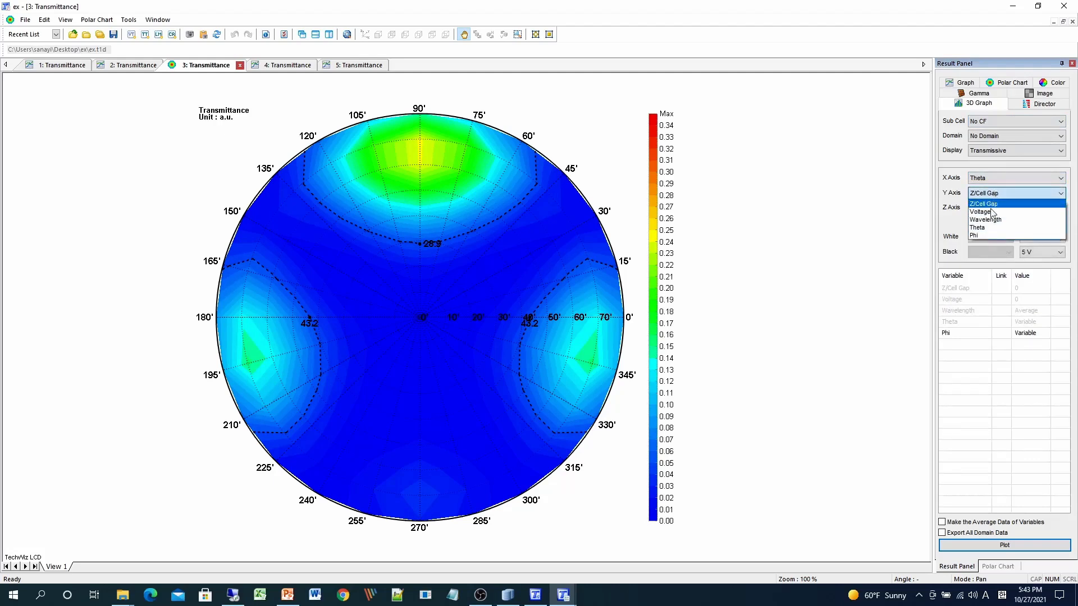
{"action": "left_click", "coordinate": [989, 236]}
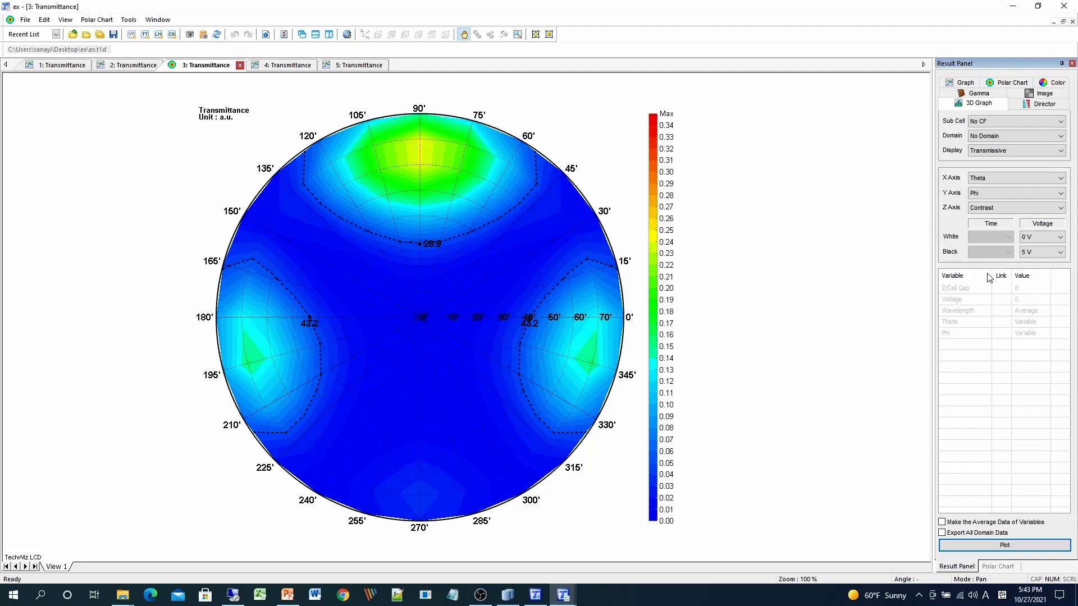
{"action": "left_click", "coordinate": [999, 550]}
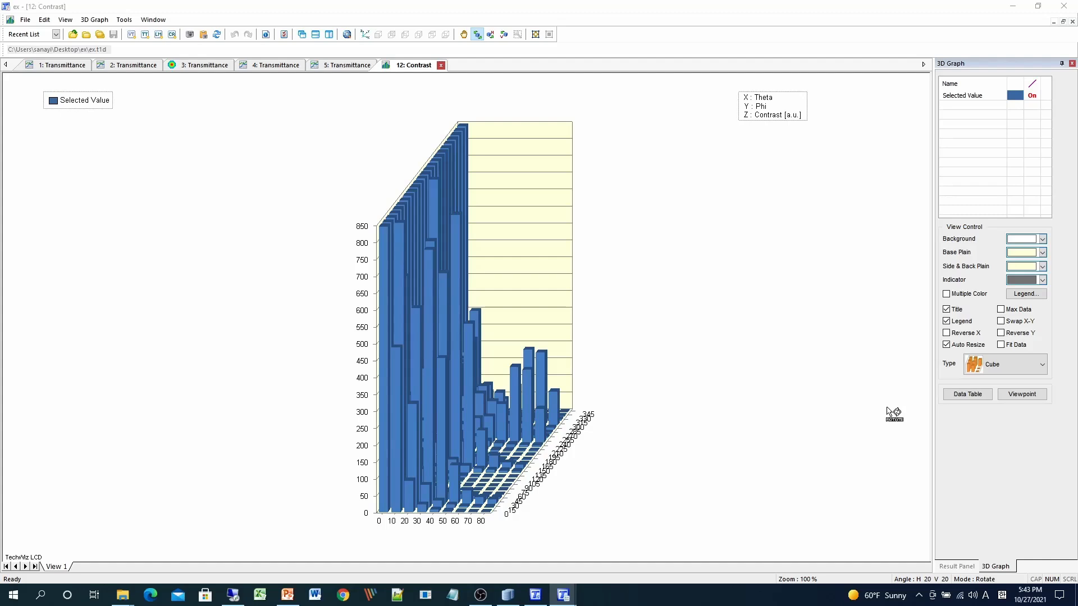
- Enable multiple colours and max data labels on the 3D contrast graph
{"action": "left_click", "coordinate": [946, 293]}
{"action": "left_click", "coordinate": [1000, 309]}
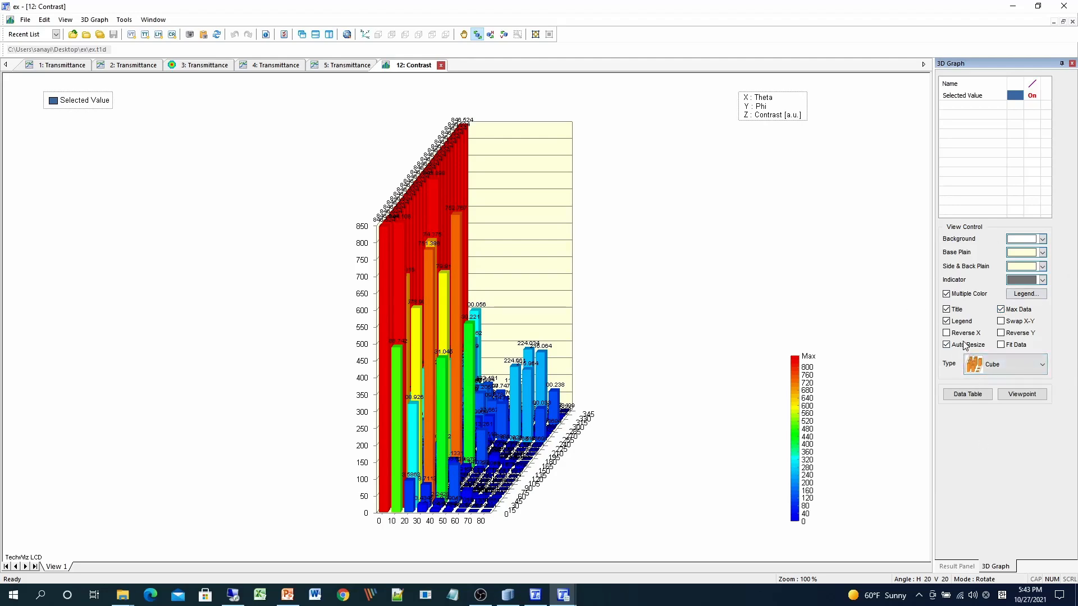
- Plot a director profile with Voltage on the X axis and Z/Cell Gap on the Y axis
{"action": "left_click", "coordinate": [957, 566]}
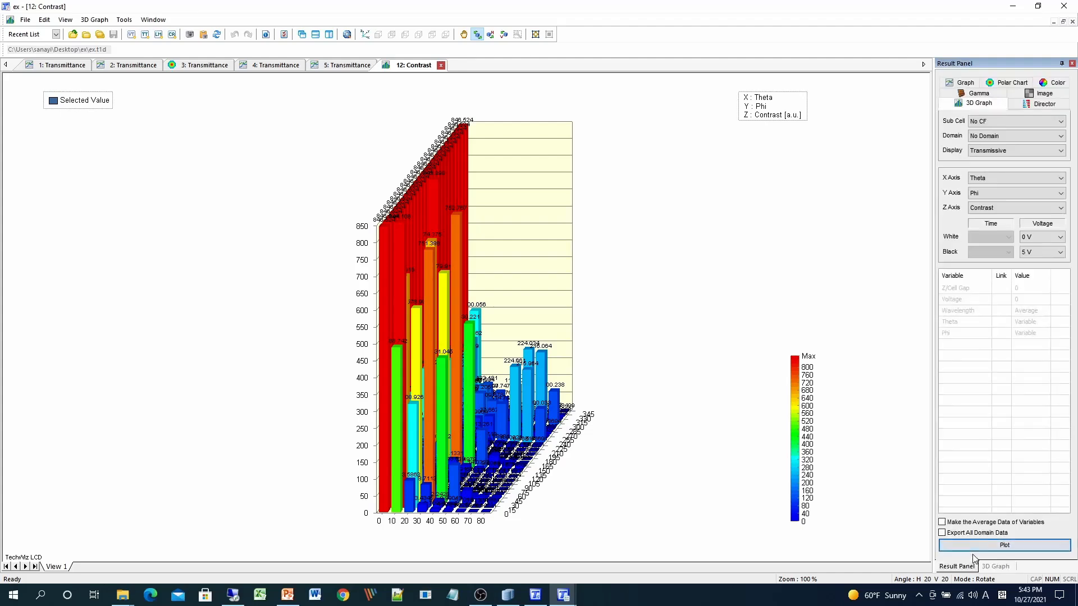
{"action": "left_click", "coordinate": [1047, 105]}
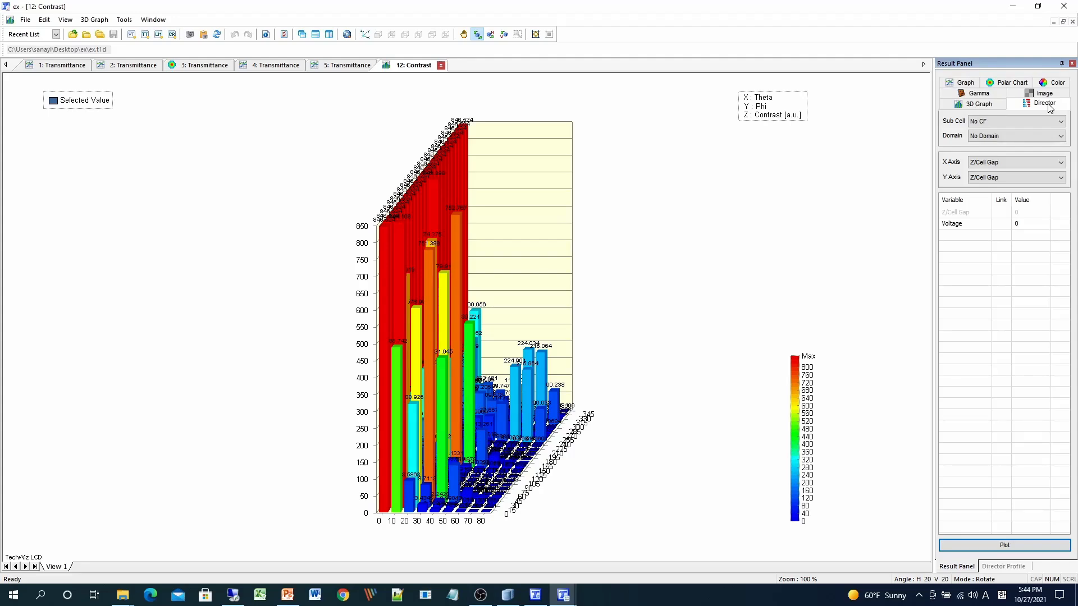
{"action": "left_click", "coordinate": [1022, 167]}
{"action": "left_click", "coordinate": [1012, 180]}
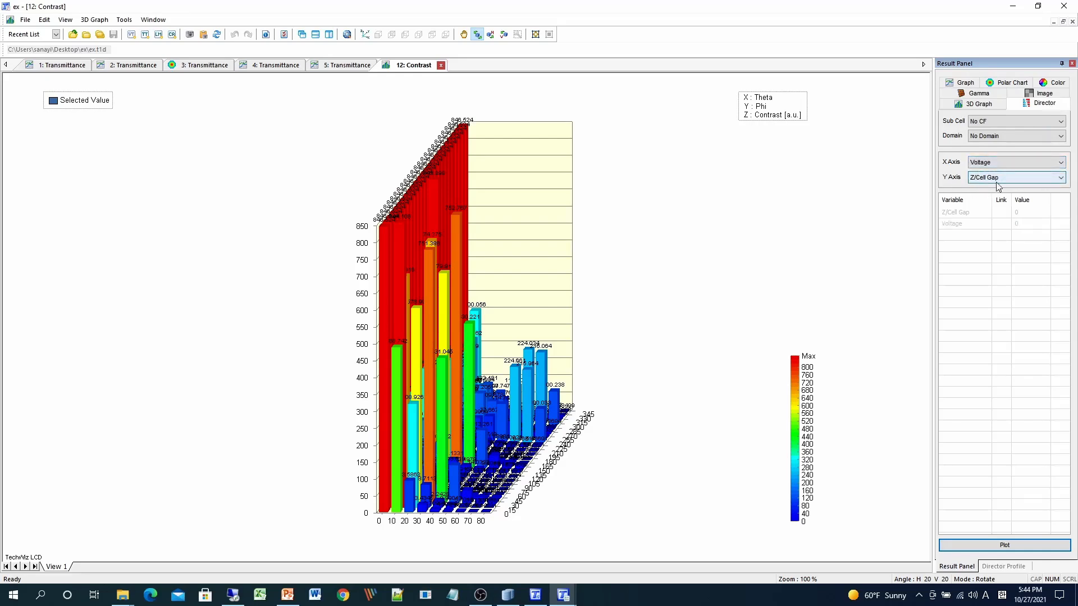
{"action": "left_click", "coordinate": [1016, 548]}
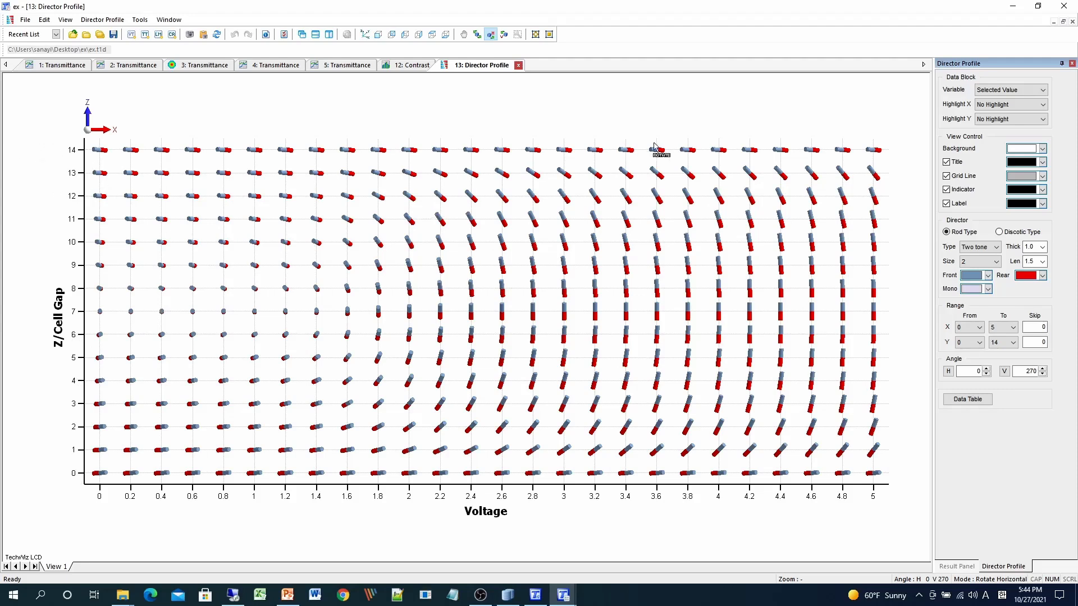
- Highlight the director column at voltage 2 in the director profile
{"action": "left_click", "coordinate": [1010, 106]}
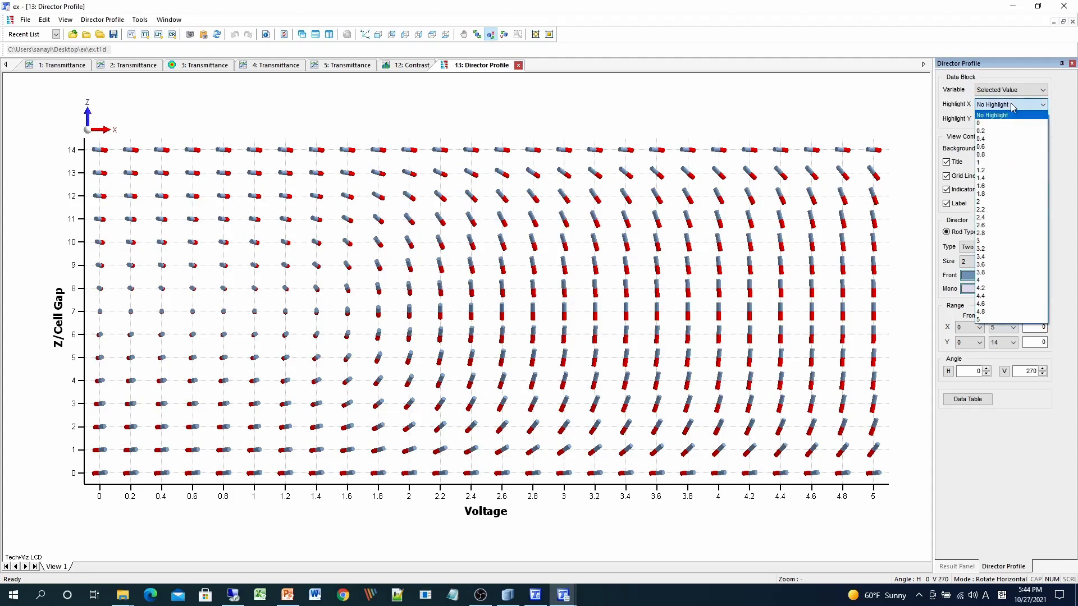
{"action": "left_click", "coordinate": [1010, 107]}
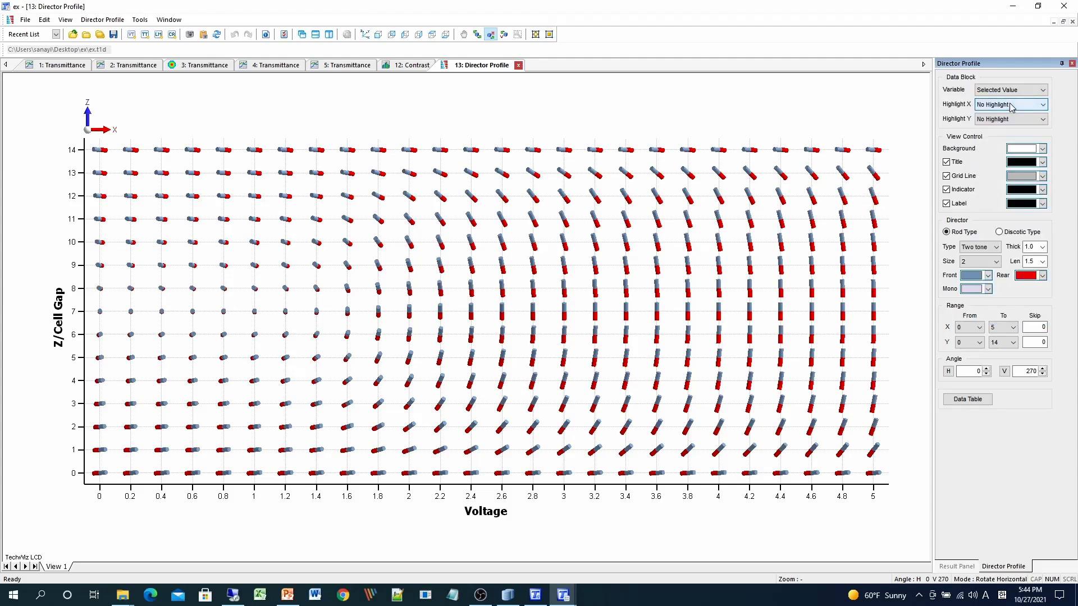
{"action": "scroll", "coordinate": [1010, 107], "scroll_direction": "down", "scroll_amount": 1}
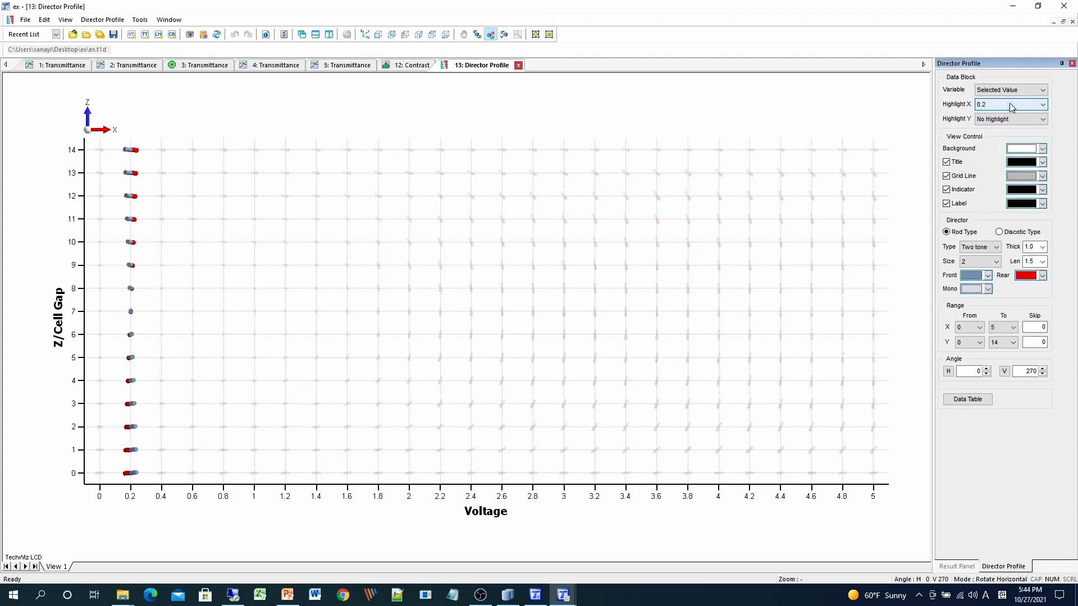
{"action": "scroll", "coordinate": [1011, 107], "scroll_direction": "down", "scroll_amount": 1}
{"action": "scroll", "coordinate": [1009, 103], "scroll_direction": "down", "scroll_amount": 1}
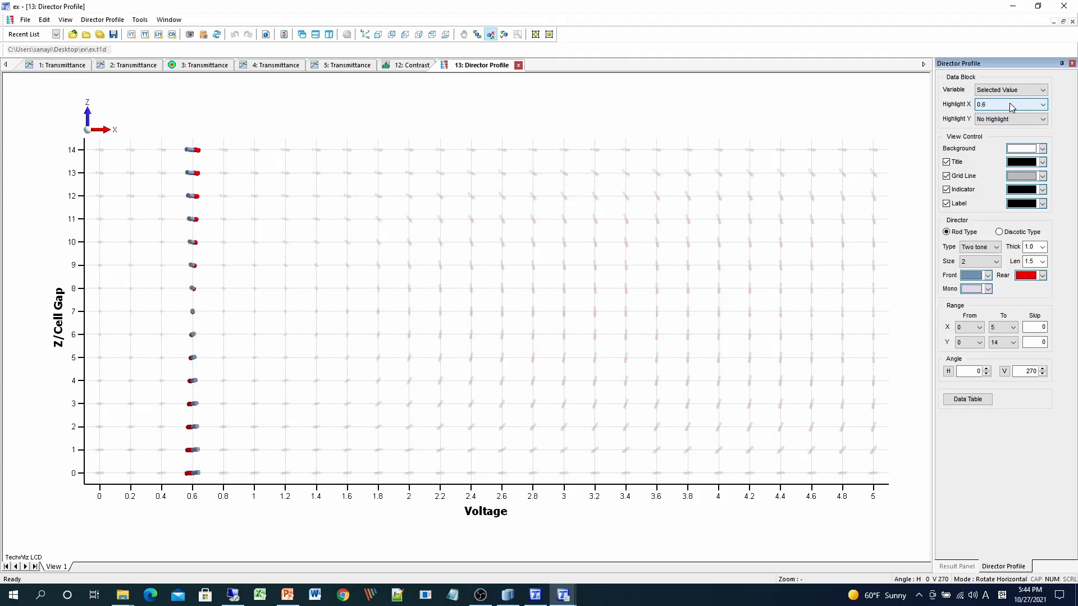
{"action": "scroll", "coordinate": [1009, 102], "scroll_direction": "down", "scroll_amount": 1}
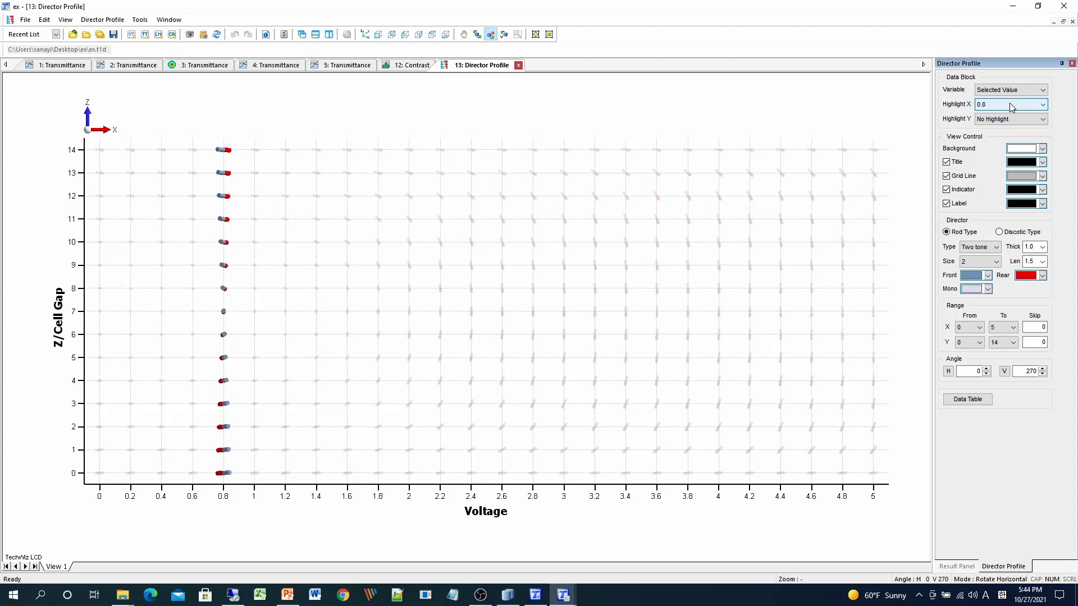
{"action": "scroll", "coordinate": [1009, 102], "scroll_direction": "down", "scroll_amount": 1}
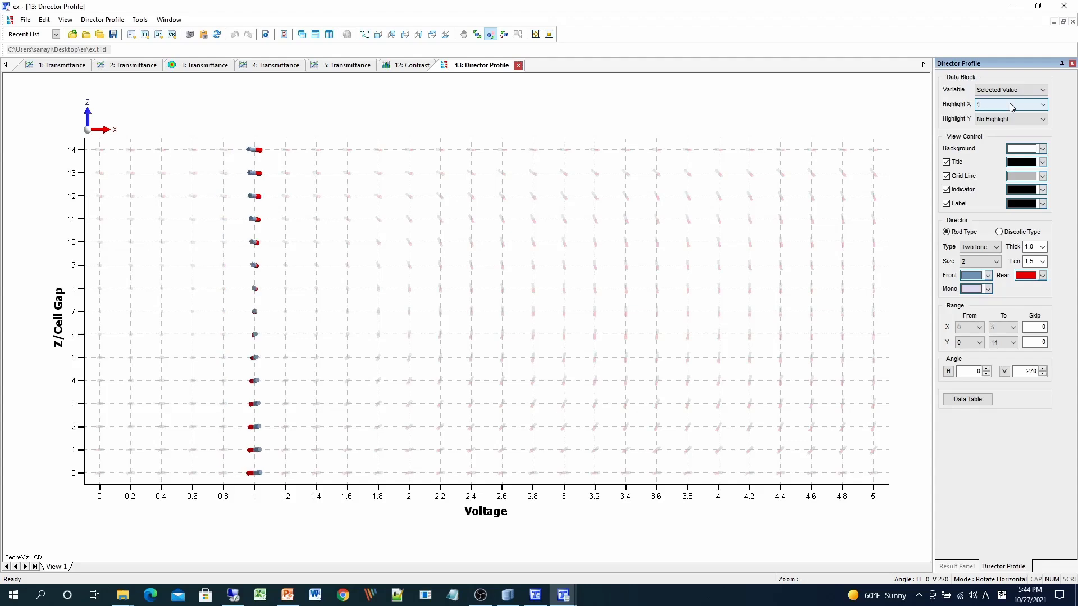
{"action": "scroll", "coordinate": [1009, 103], "scroll_direction": "down", "scroll_amount": 1}
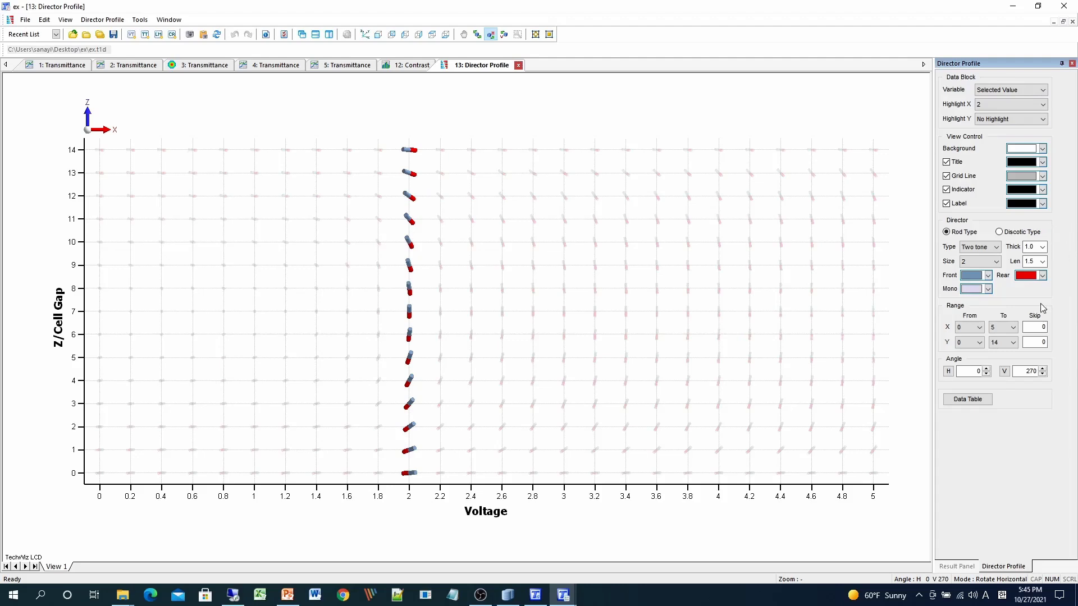
{"action": "left_click", "coordinate": [957, 567]}
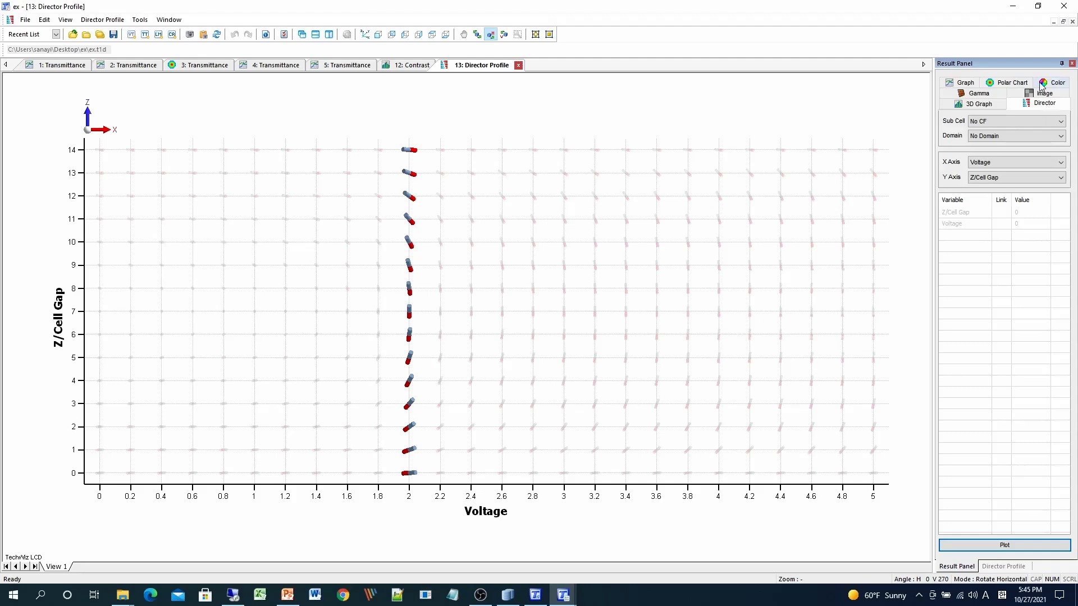
{"action": "left_click", "coordinate": [540, 599]}
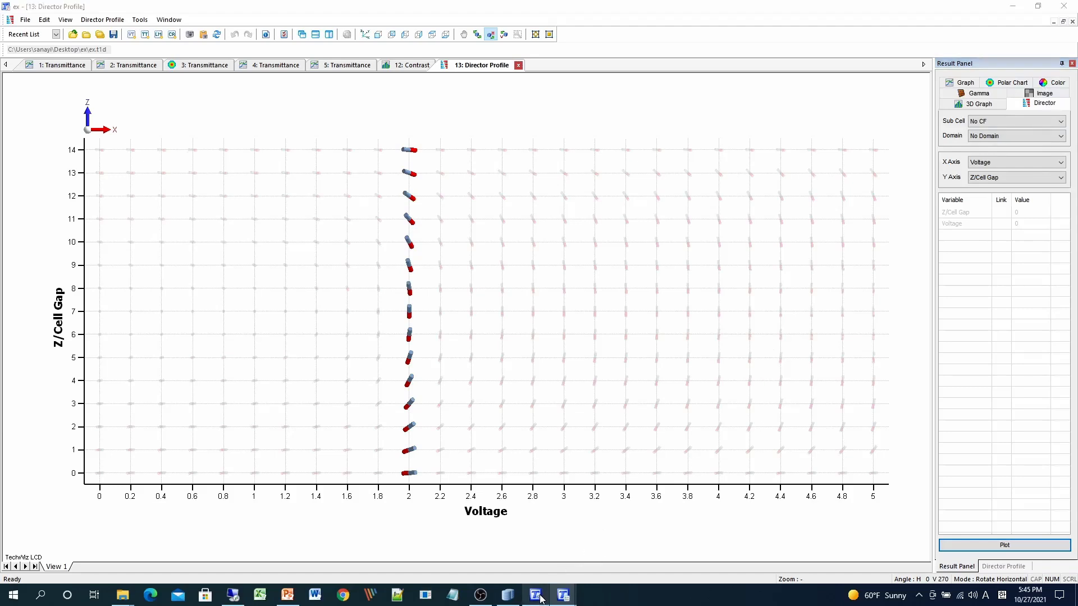